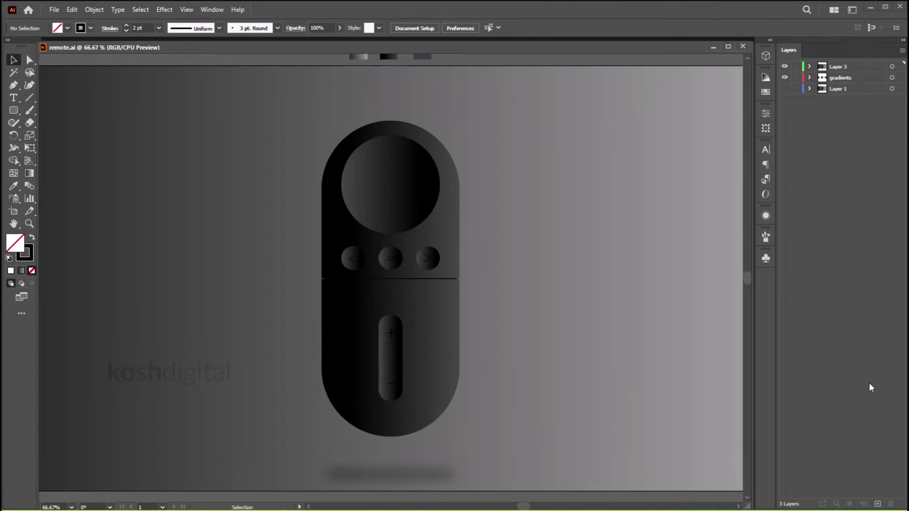
# Zoom out to view the whole finished remote on the artboard
pyautogui.hotkey('ctrl', '-')
pyautogui.hotkey('ctrl', '+')
pyautogui.hotkey('ctrl', '-')
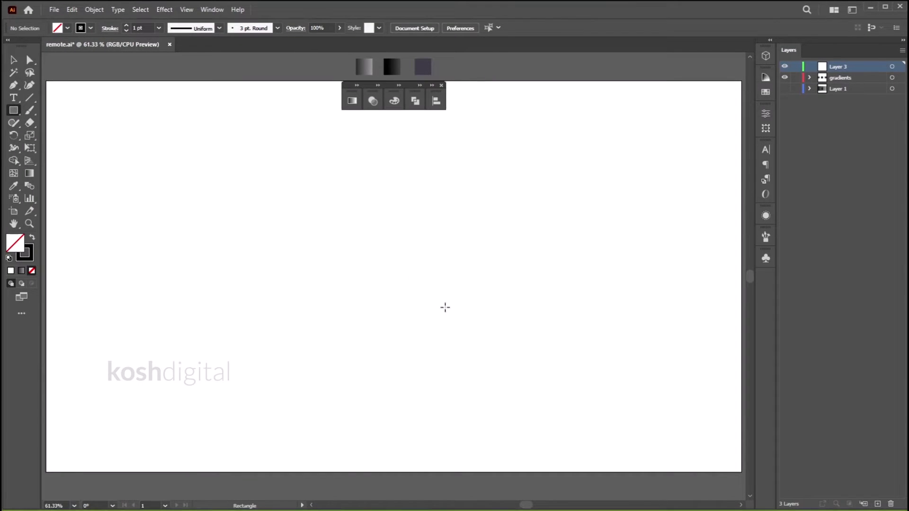
# Create a 350 × 800 px rectangle and round its corners fully into a pill
pyautogui.click(393, 272)
pyautogui.write('350')
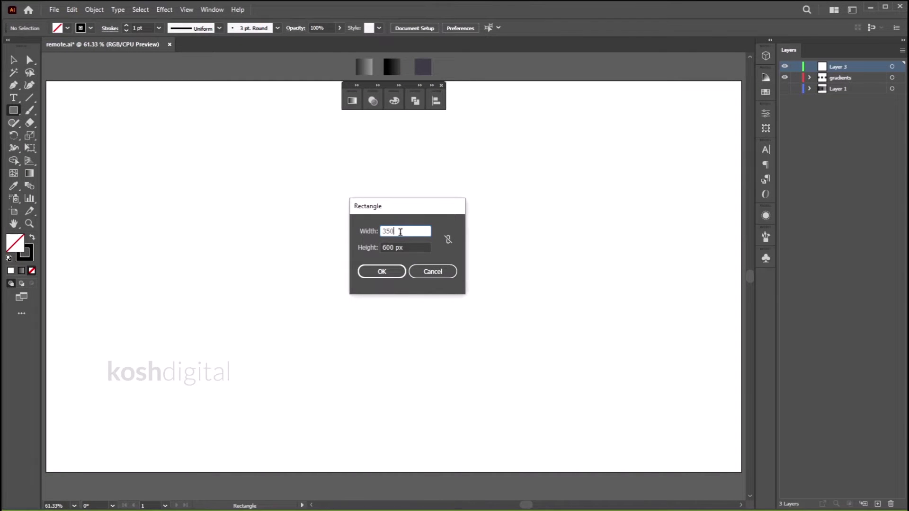
pyautogui.press('Tab')
pyautogui.write('800')
pyautogui.press('Return')
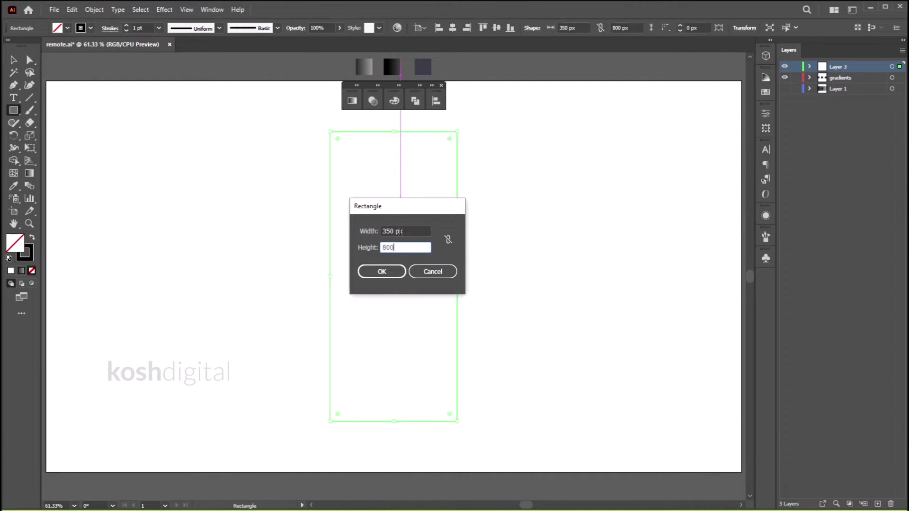
pyautogui.click(13, 59)
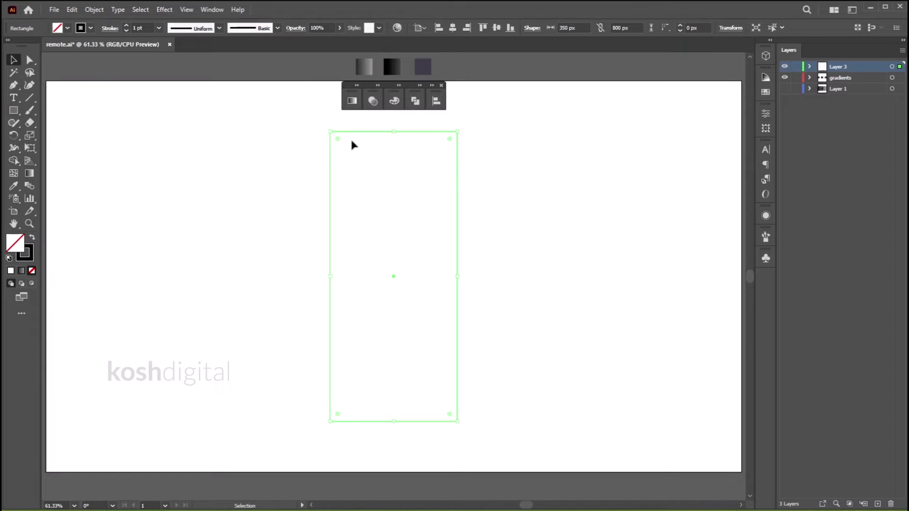
pyautogui.moveTo(336, 138); pyautogui.dragTo(355, 280)
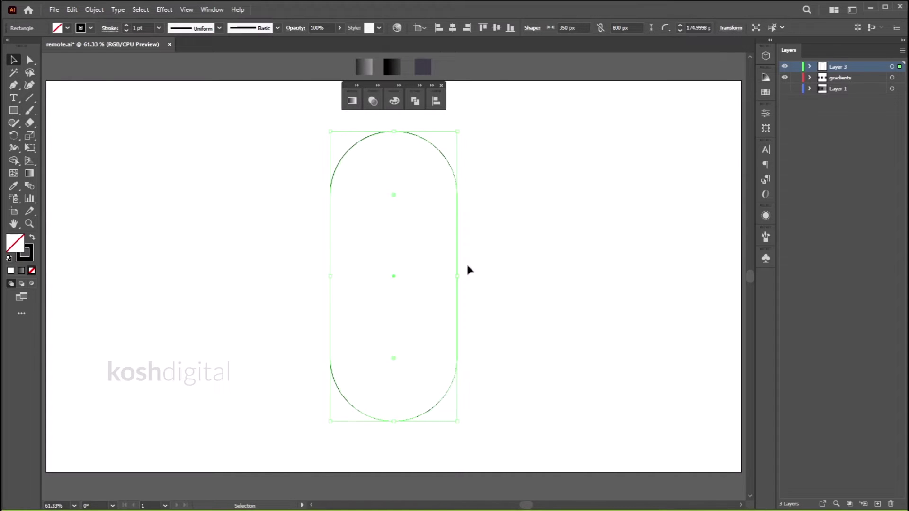
pyautogui.click(480, 269)
# Draw a horizontal line across the pill's middle and select both shapes
pyautogui.press('\\')
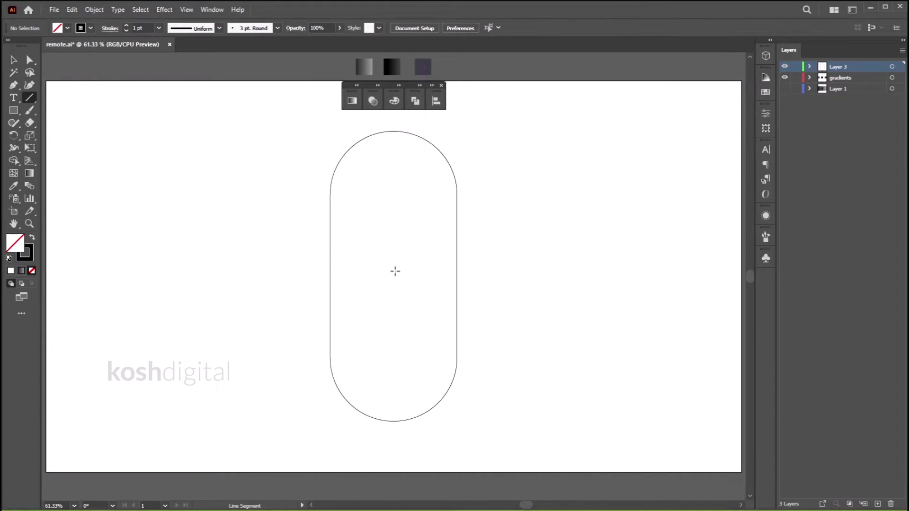
pyautogui.moveTo(391, 276); pyautogui.dragTo(457, 276)
pyautogui.press('a')
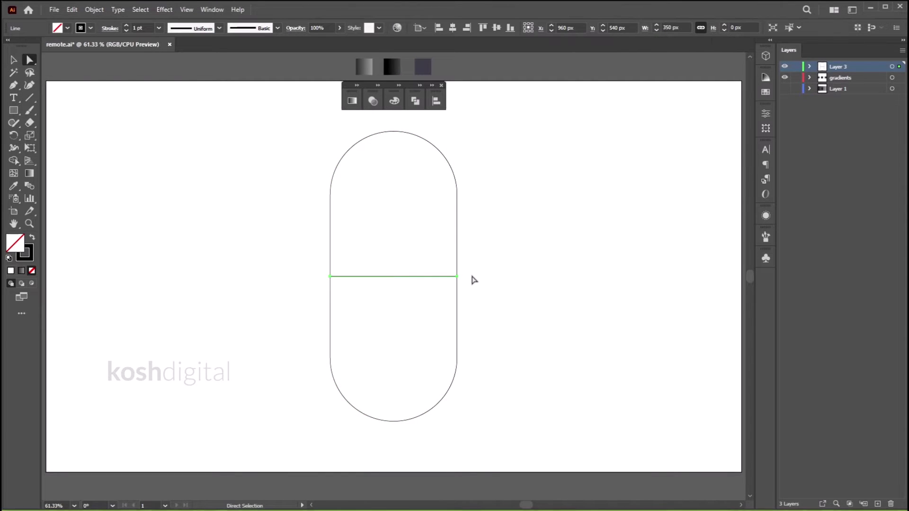
pyautogui.press('v')
pyautogui.click(450, 290)
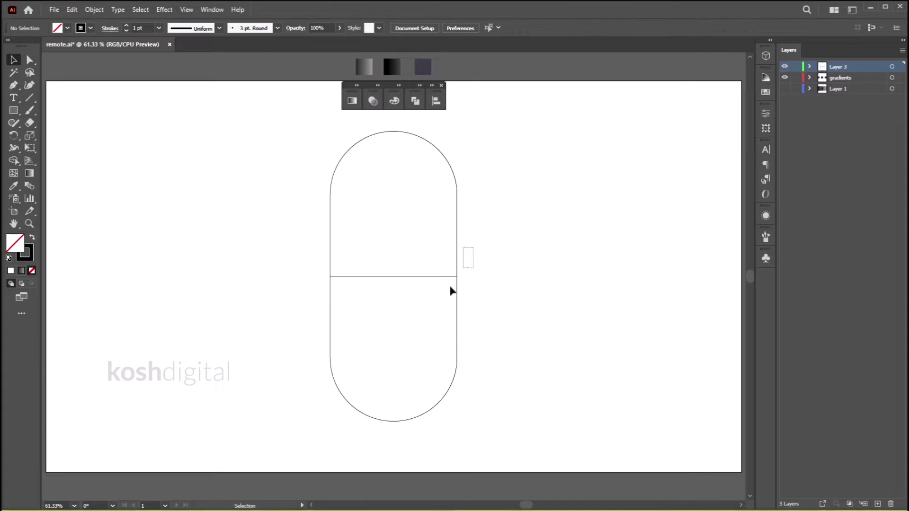
pyautogui.hotkey('ctrl', 'a')
# Divide the pill along the line with Pathfinder and ungroup the two halves
pyautogui.click(415, 100)
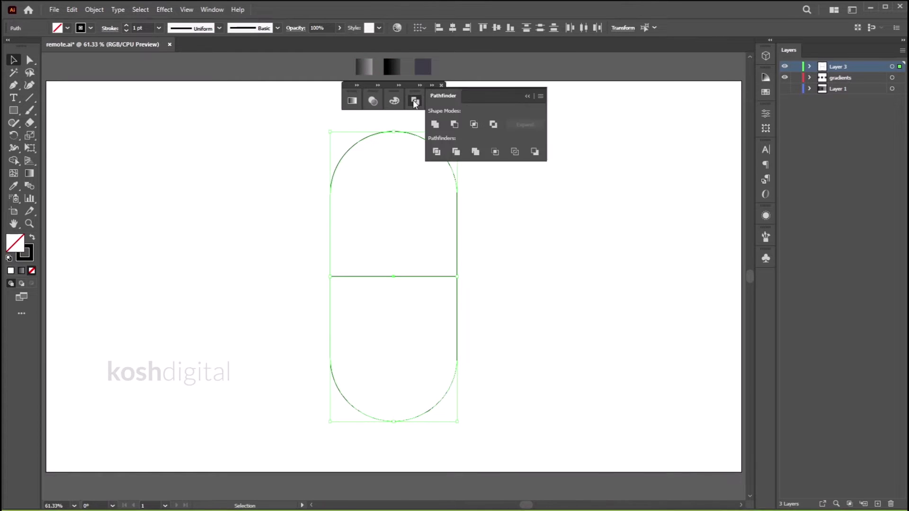
pyautogui.click(437, 154)
pyautogui.click(477, 234)
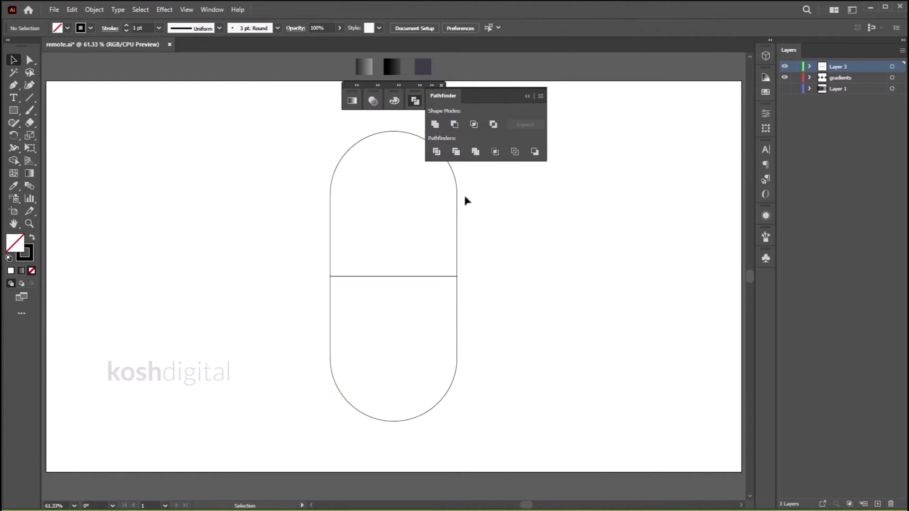
pyautogui.click(523, 108)
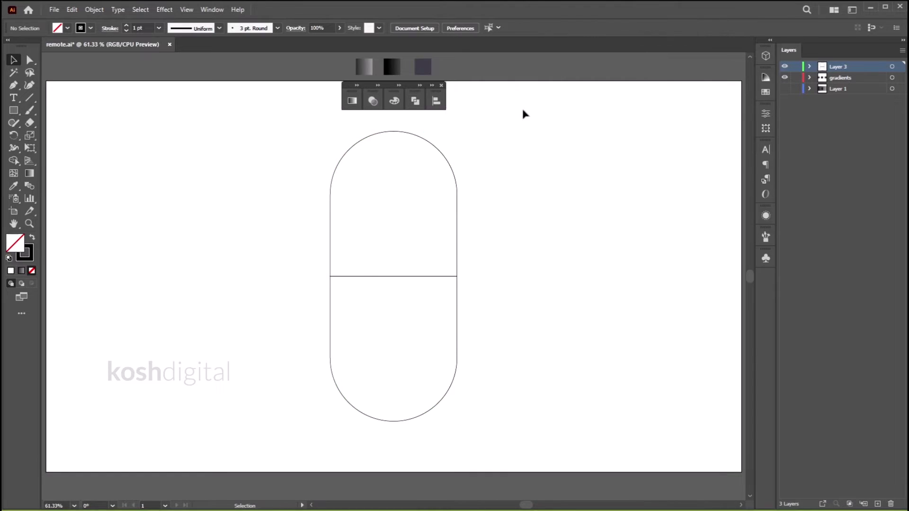
pyautogui.click(458, 252)
pyautogui.rightClick(473, 248)
pyautogui.click(489, 335)
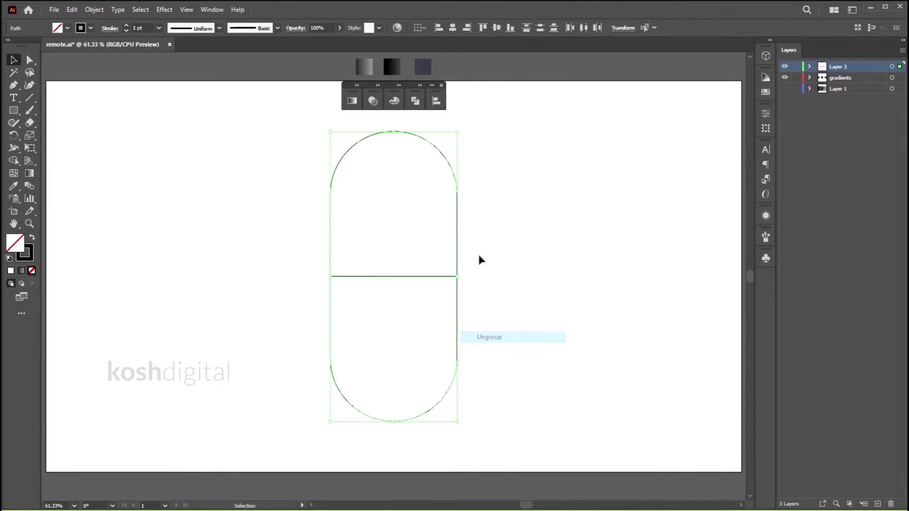
pyautogui.click(478, 254)
pyautogui.moveTo(457, 245)
pyautogui.mouseDown()
pyautogui.moveTo(454, 232)
pyautogui.moveTo(466, 252)
pyautogui.mouseUp()
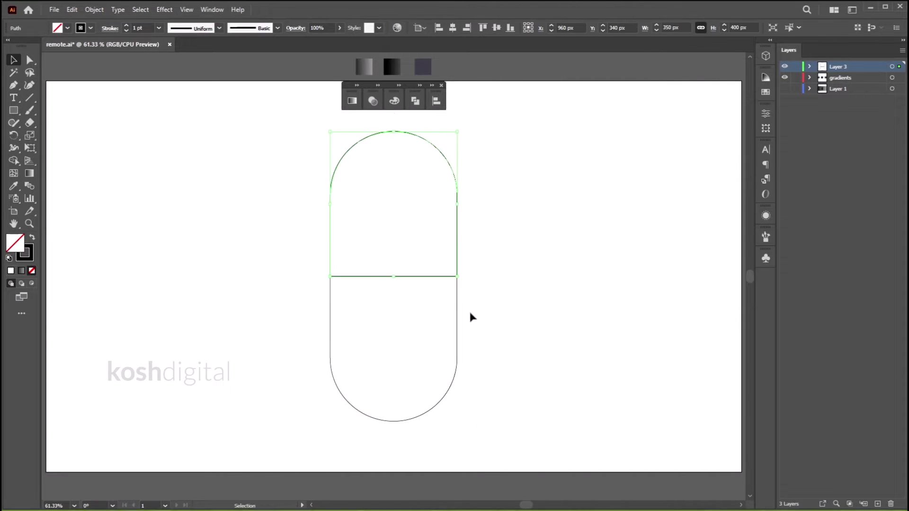
pyautogui.click(484, 289)
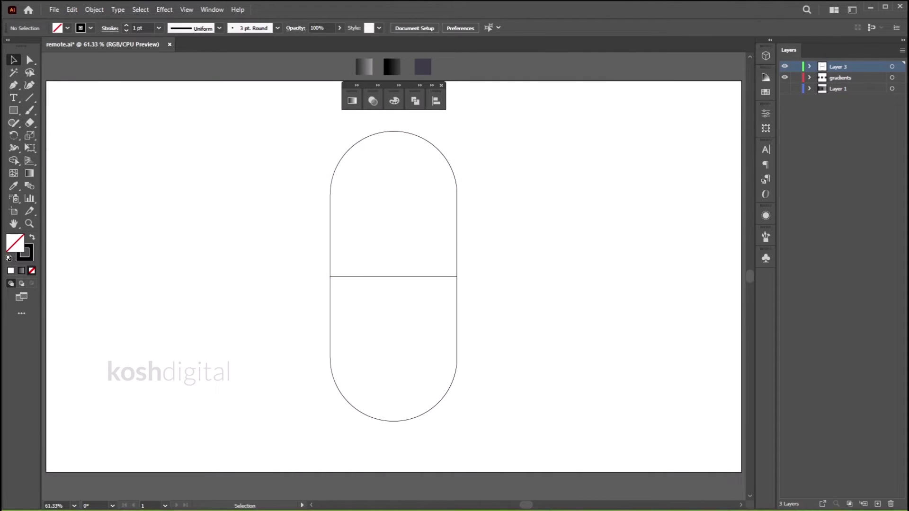
# Create a 250 px circle, centre it on the pill and move it into the top half
pyautogui.moveTo(14, 110); pyautogui.dragTo(52, 135)
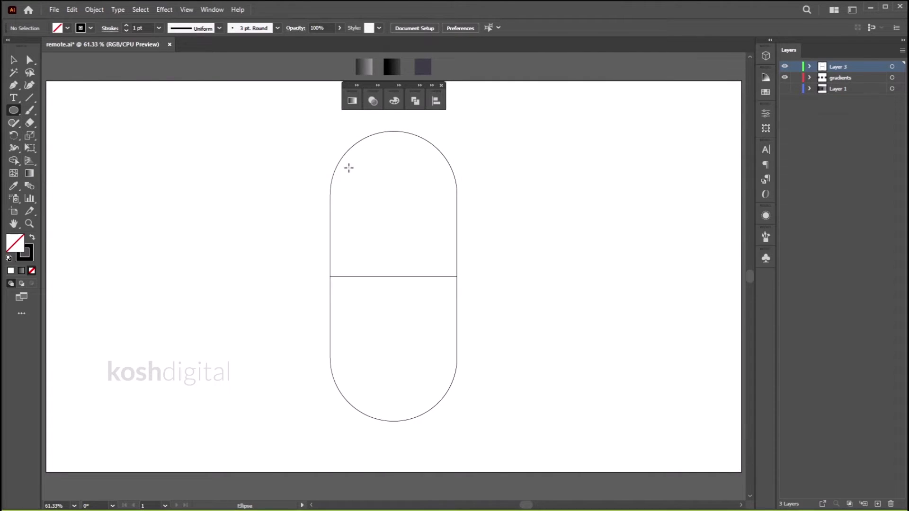
pyautogui.click(393, 185)
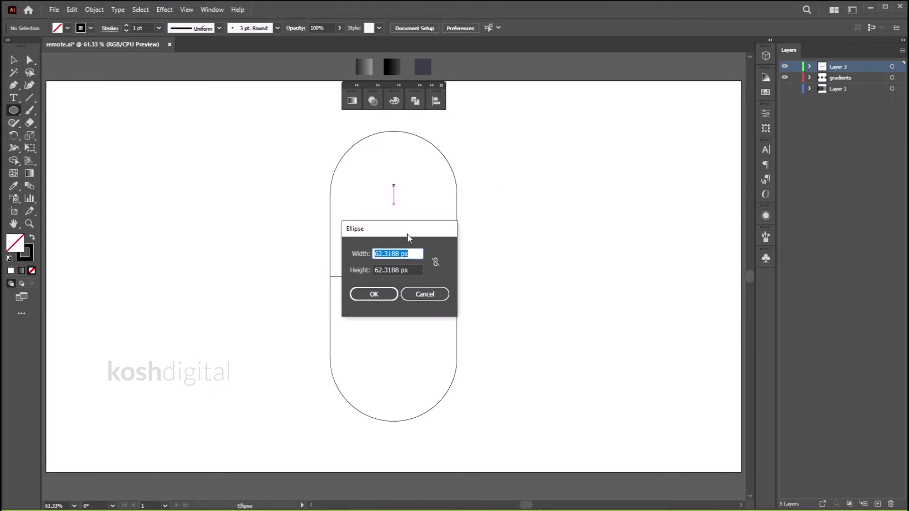
pyautogui.click(436, 261)
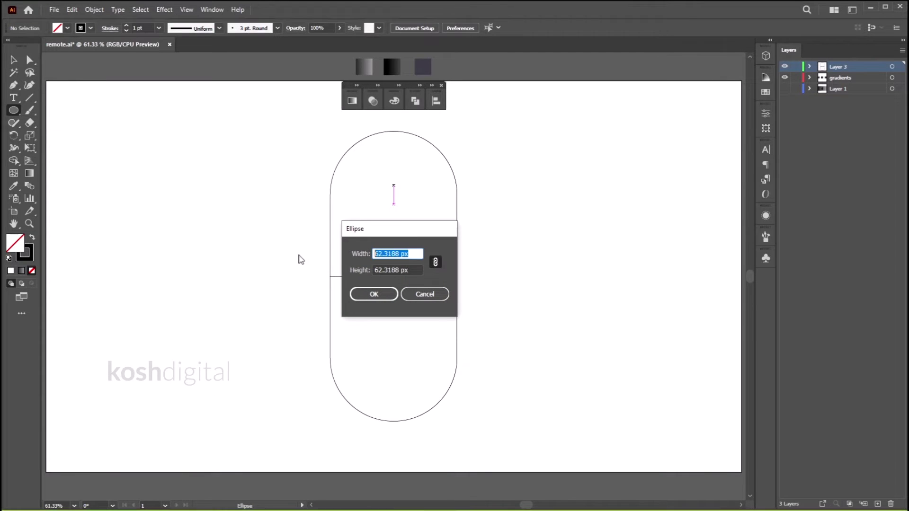
pyautogui.write('250')
pyautogui.press('Return')
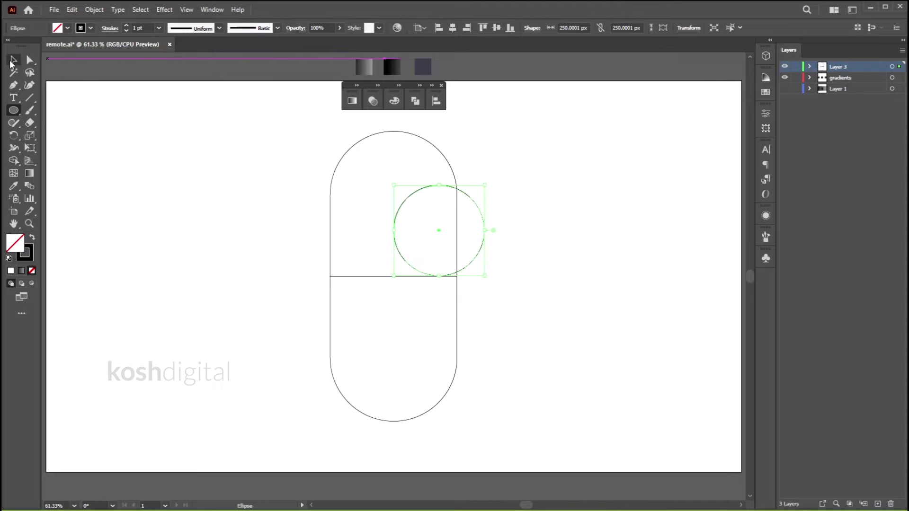
pyautogui.click(13, 61)
pyautogui.click(434, 101)
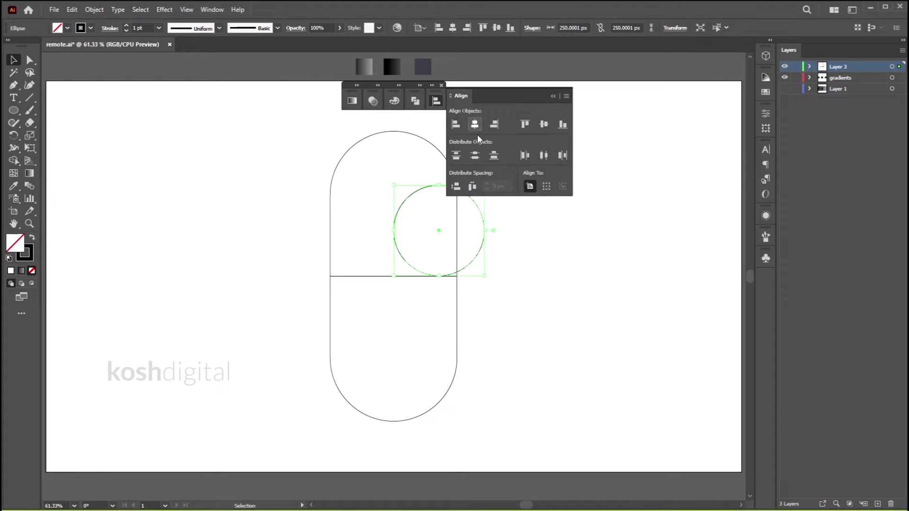
pyautogui.click(475, 126)
pyautogui.click(544, 125)
pyautogui.moveTo(419, 236); pyautogui.dragTo(412, 154)
pyautogui.click(543, 246)
pyautogui.click(554, 96)
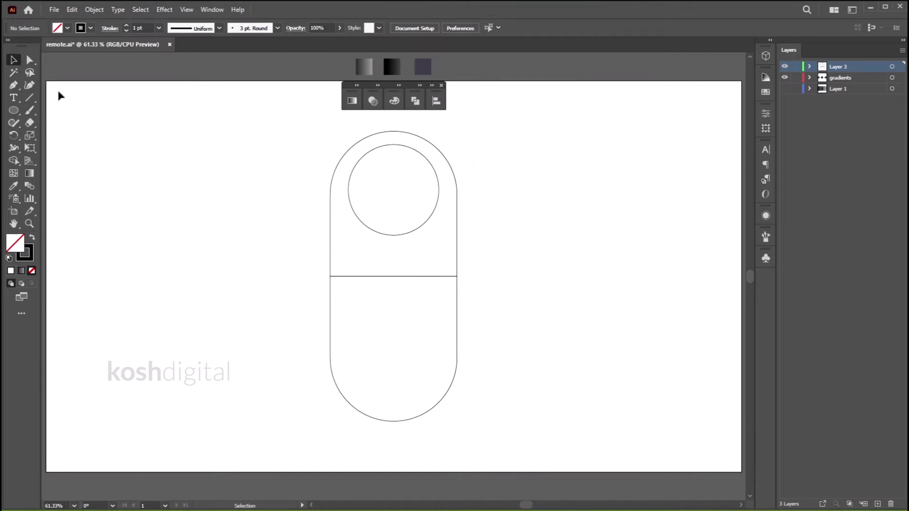
# Add a 60 px button circle below the large dial
pyautogui.click(9, 111)
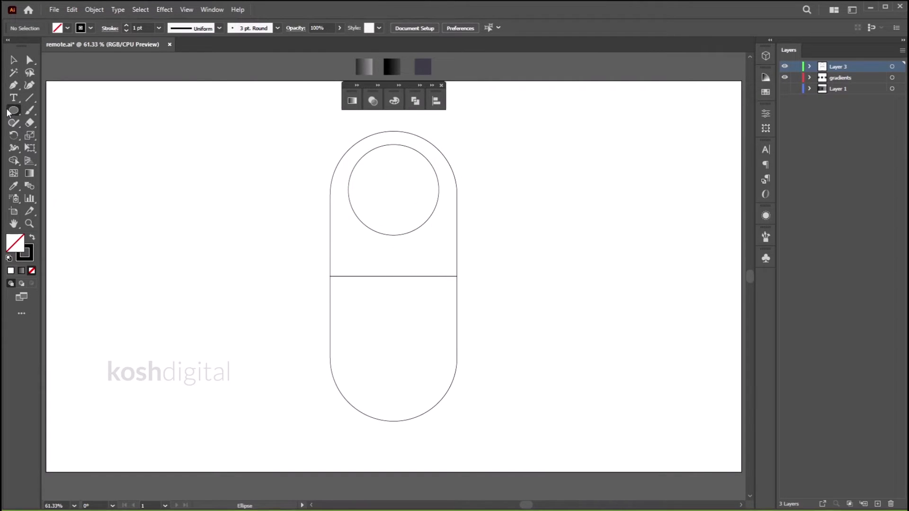
pyautogui.click(393, 259)
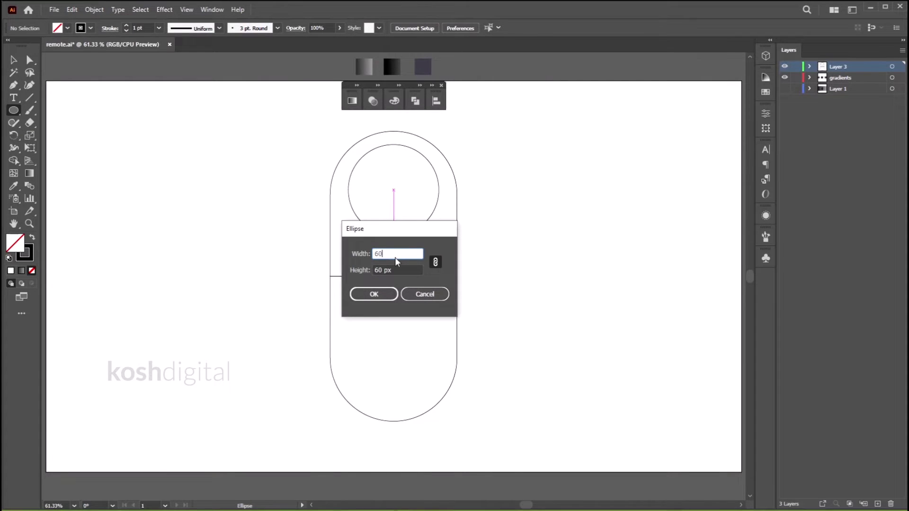
pyautogui.press('Return')
pyautogui.press('v')
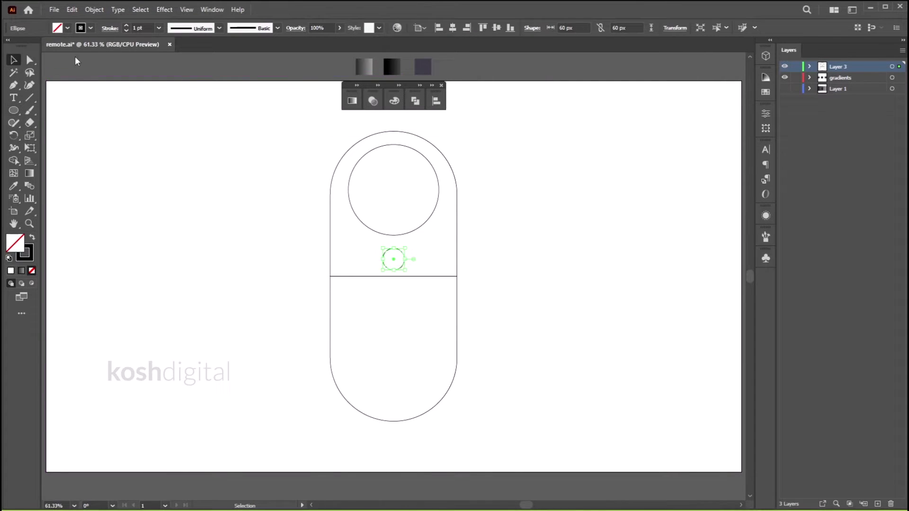
pyautogui.click(437, 99)
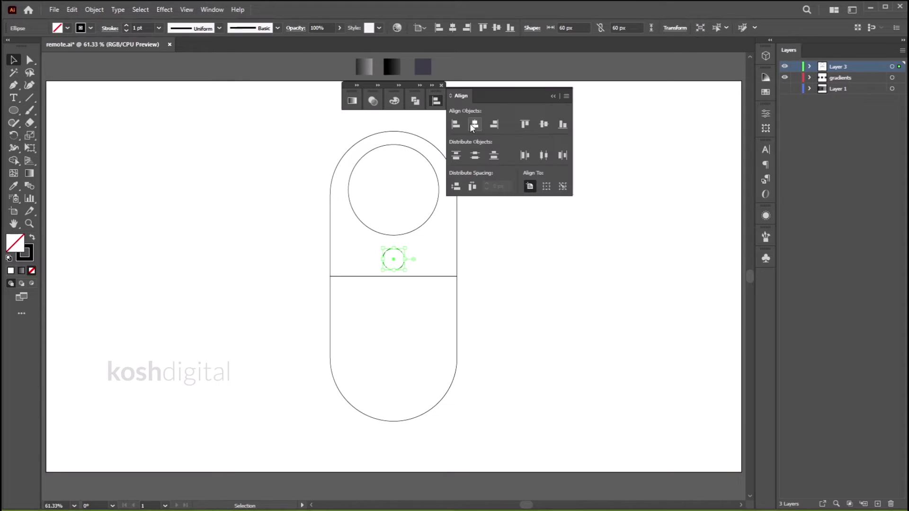
# Duplicate the button circle sideways into a row of three evenly spaced buttons
pyautogui.click(524, 260)
pyautogui.click(399, 249)
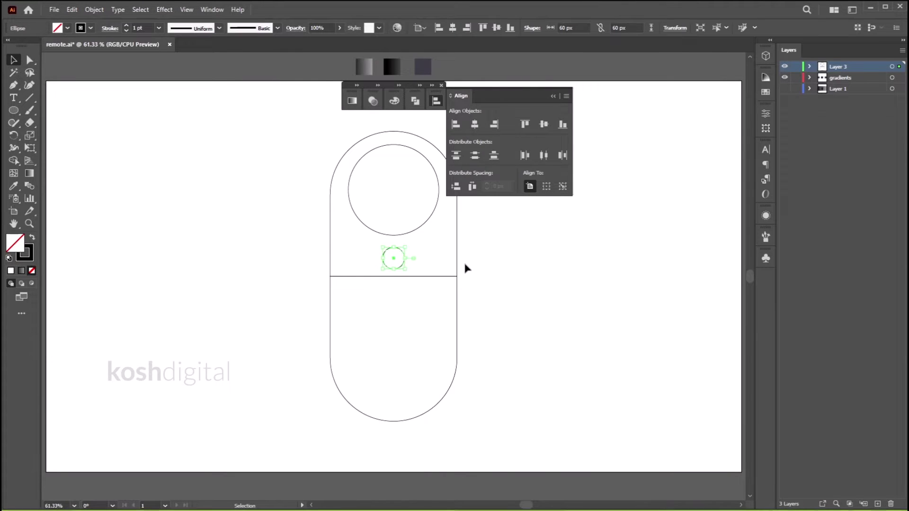
pyautogui.hotkey('ctrl', 'shift', 'a')
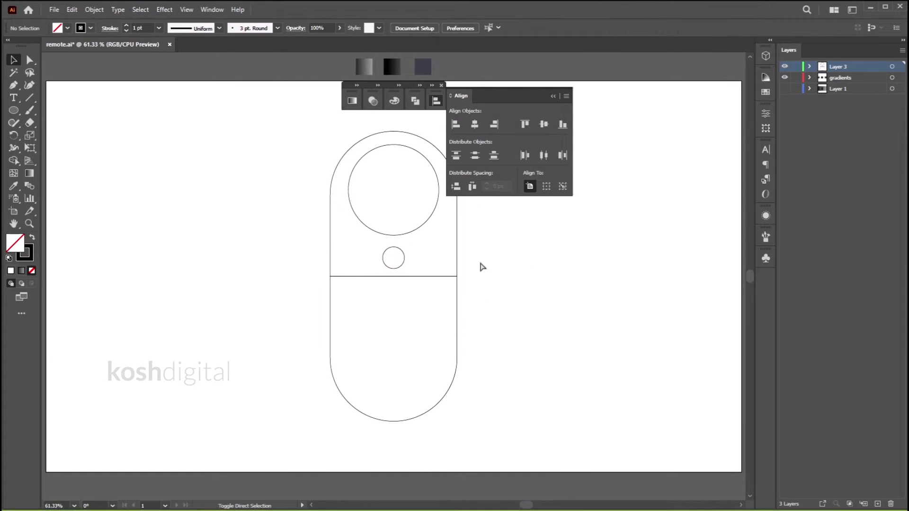
pyautogui.click(402, 251)
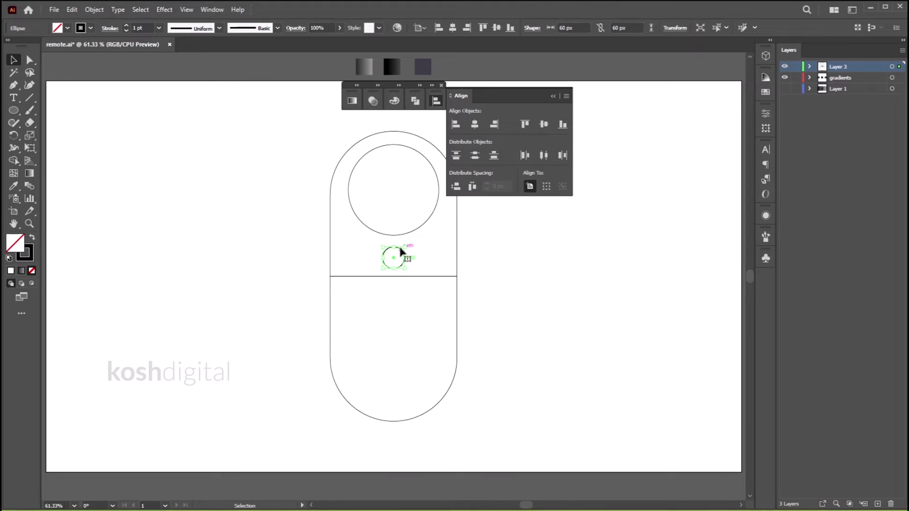
pyautogui.moveTo(402, 251); pyautogui.dragTo(363, 253)
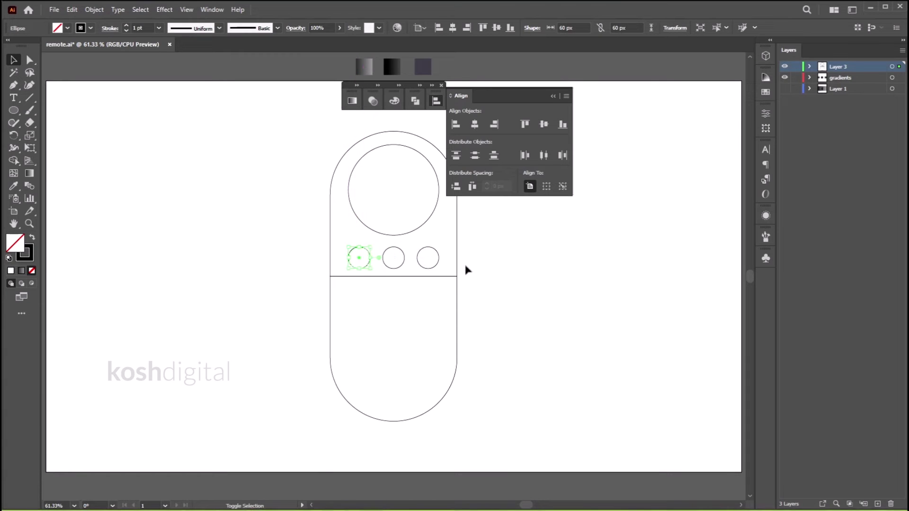
pyautogui.click(498, 207)
pyautogui.click(553, 96)
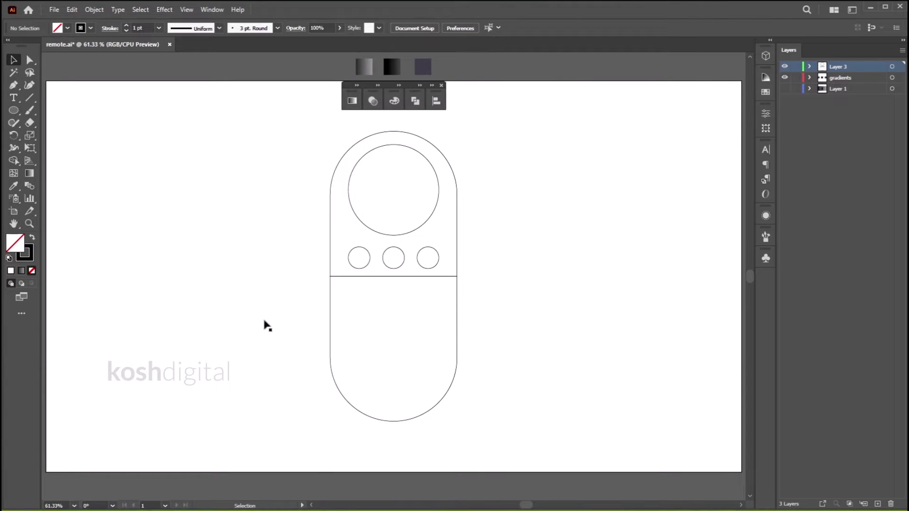
# Draw a tall narrow rectangle in the lower half and round it into a pill
pyautogui.moveTo(14, 110); pyautogui.dragTo(47, 111)
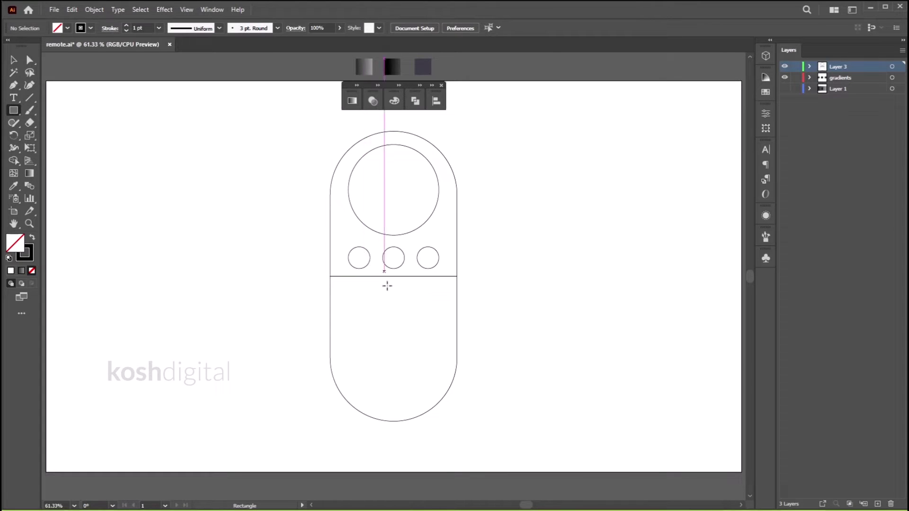
pyautogui.moveTo(382, 311); pyautogui.dragTo(404, 391)
pyautogui.click(13, 60)
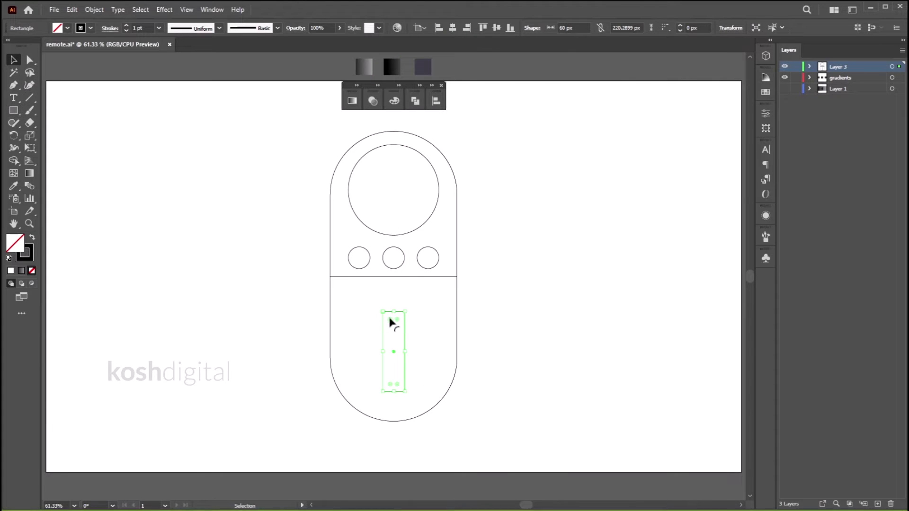
pyautogui.moveTo(389, 318); pyautogui.dragTo(391, 398)
pyautogui.click(511, 347)
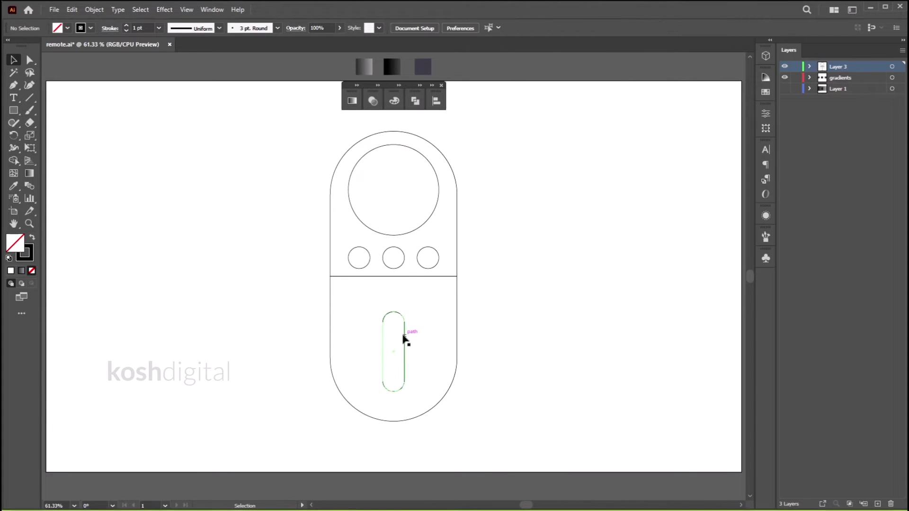
pyautogui.moveTo(405, 337); pyautogui.dragTo(404, 334)
pyautogui.click(569, 314)
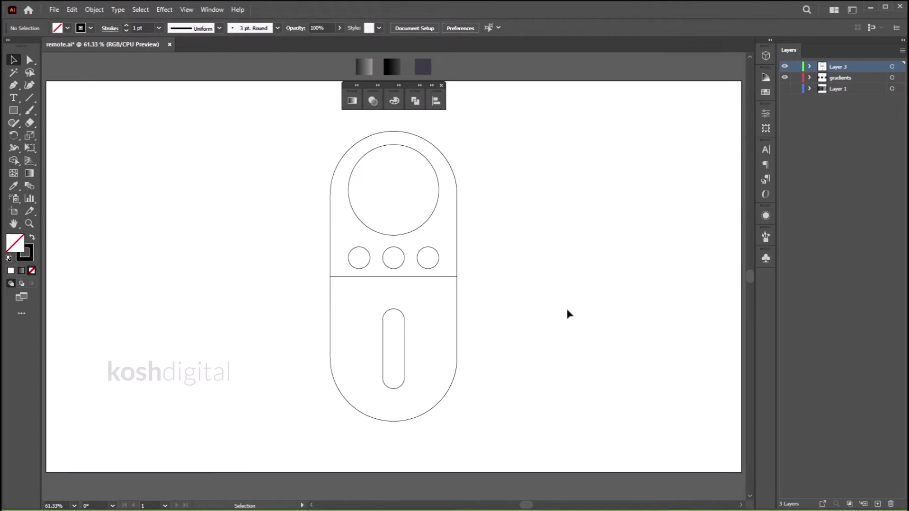
# Split the rocker pill along a centre line with Pathfinder Divide and ungroup it
pyautogui.press('\\')
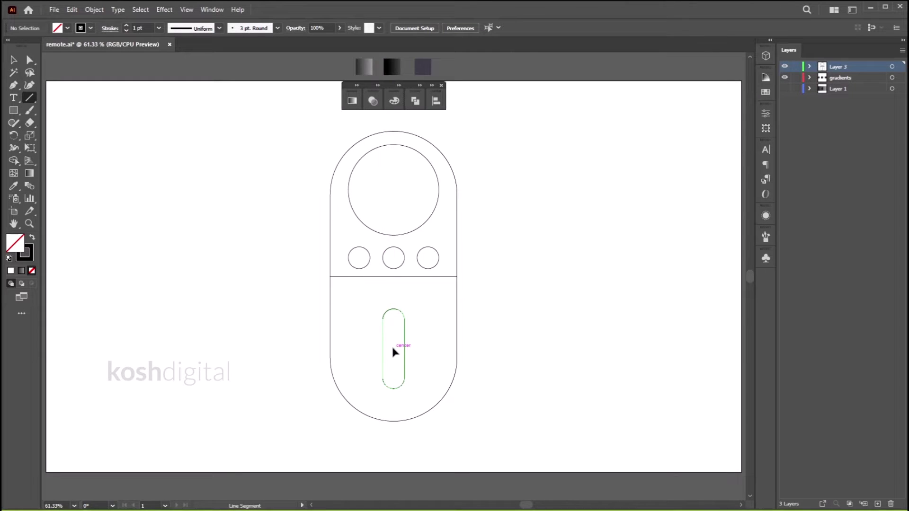
pyautogui.moveTo(393, 350); pyautogui.dragTo(404, 349)
pyautogui.press('v')
pyautogui.keyDown('shift'); pyautogui.click(404, 330); pyautogui.keyUp('shift')
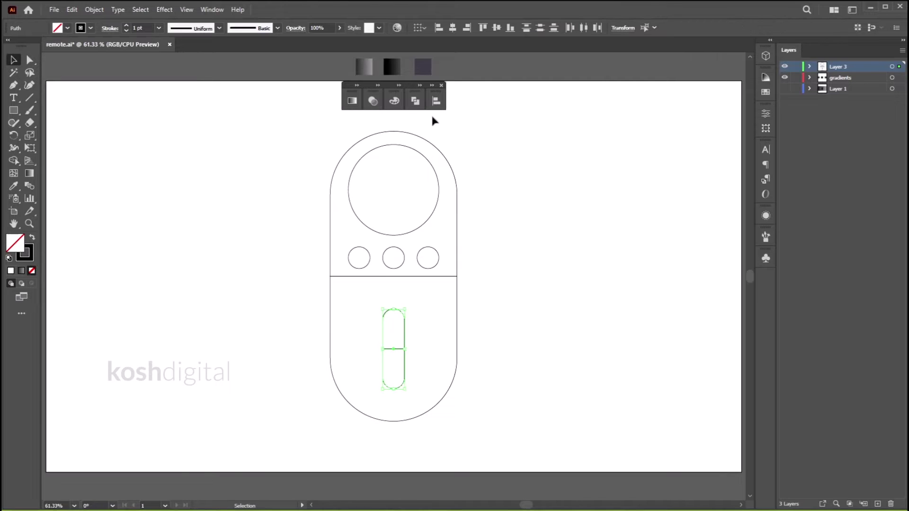
pyautogui.click(415, 101)
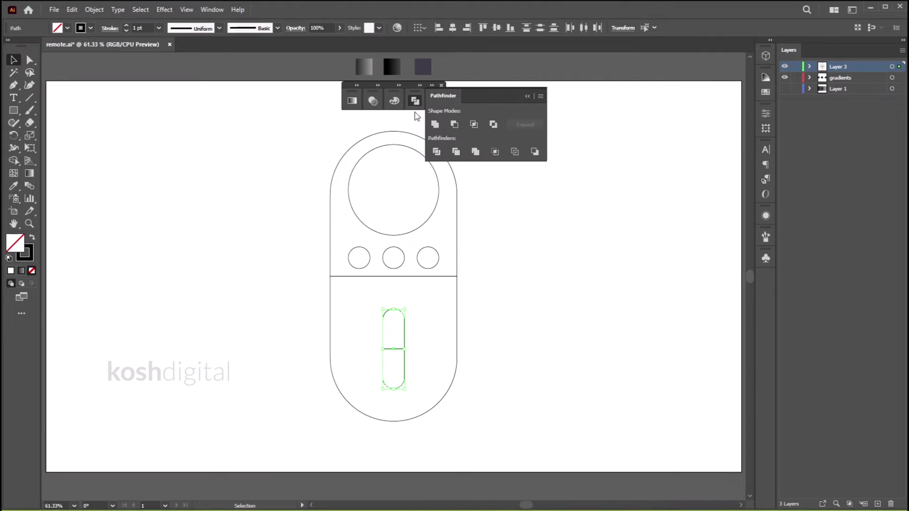
pyautogui.click(436, 153)
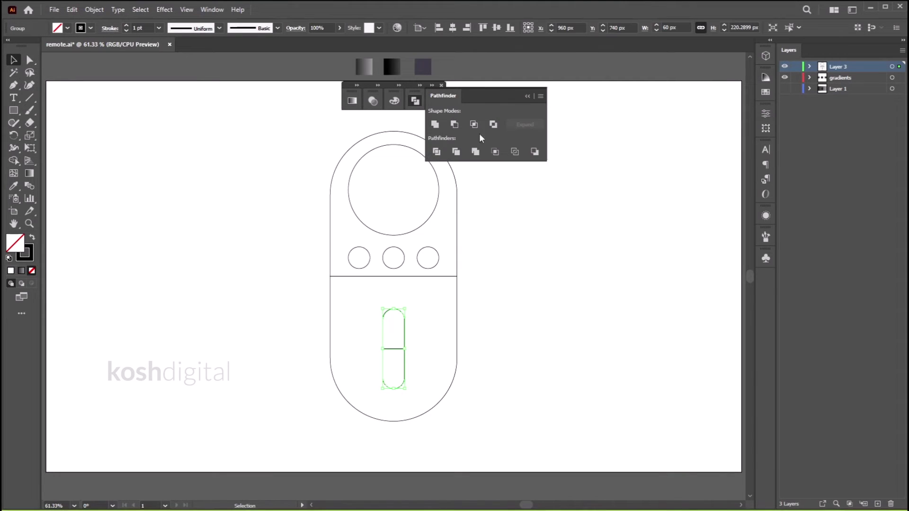
pyautogui.click(525, 96)
pyautogui.rightClick(401, 316)
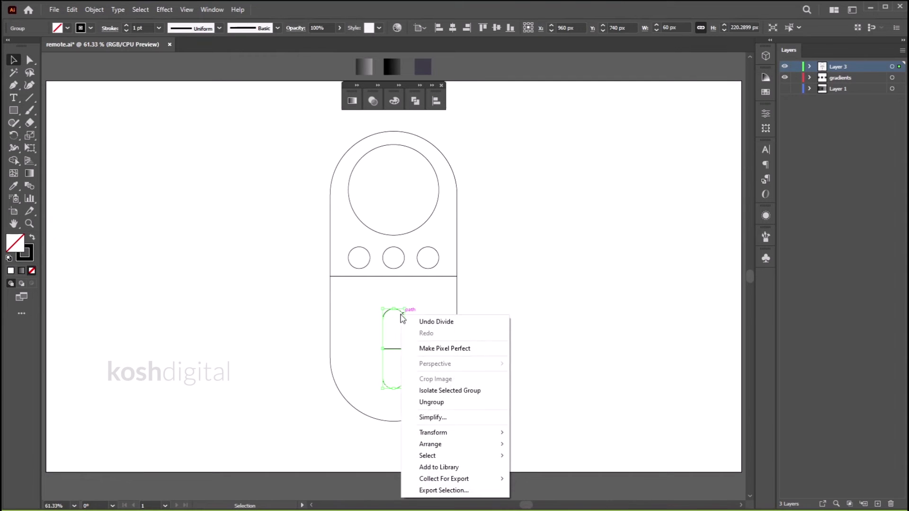
pyautogui.click(440, 402)
pyautogui.click(505, 334)
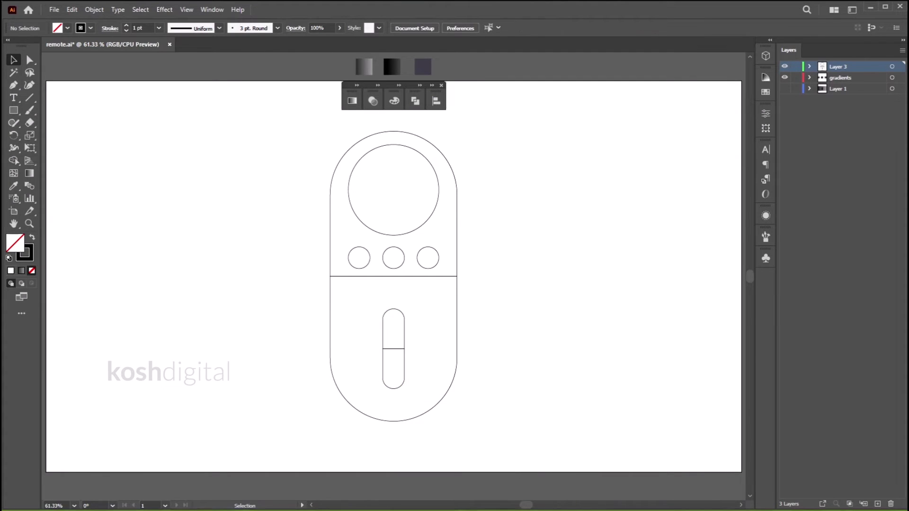
# Apply the black gradient swatch to both halves of the remote body with the Eyedropper
pyautogui.click(452, 178)
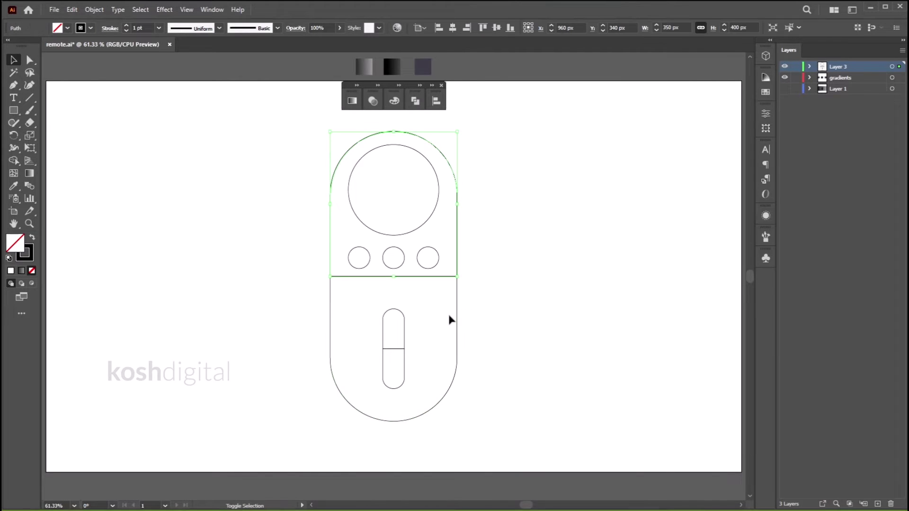
pyautogui.keyDown('shift'); pyautogui.click(457, 324); pyautogui.keyUp('shift')
pyautogui.press('i')
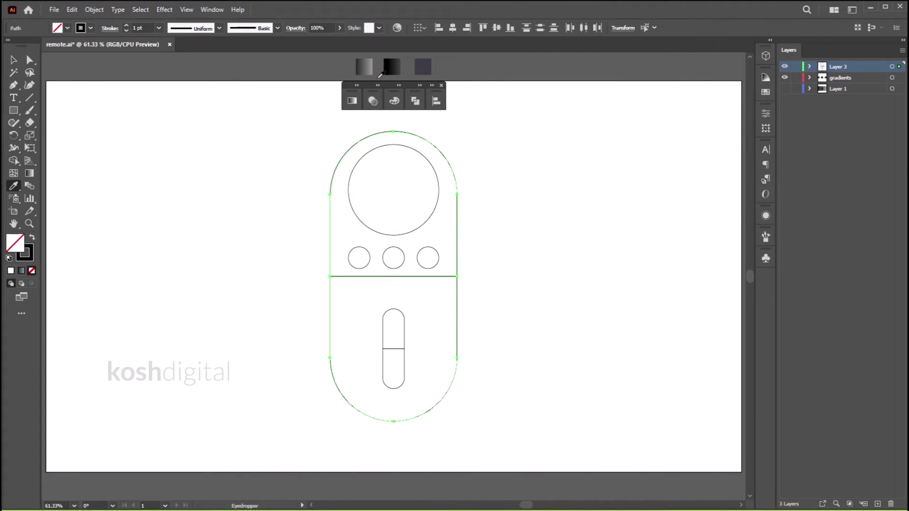
pyautogui.click(389, 67)
pyautogui.press('v')
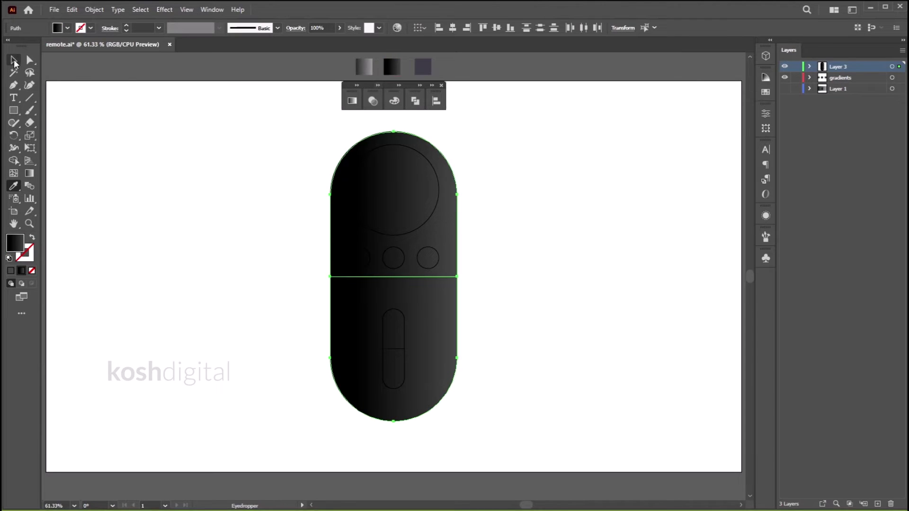
pyautogui.click(590, 279)
# Select the dial, the three button circles and both rocker halves
pyautogui.click(401, 201)
pyautogui.click(403, 202)
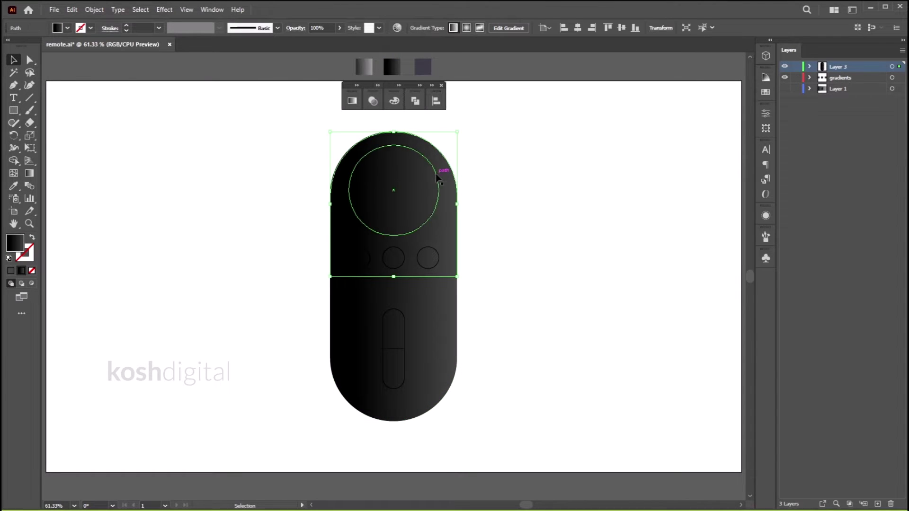
pyautogui.keyDown('shift'); pyautogui.click(427, 258); pyautogui.keyUp('shift')
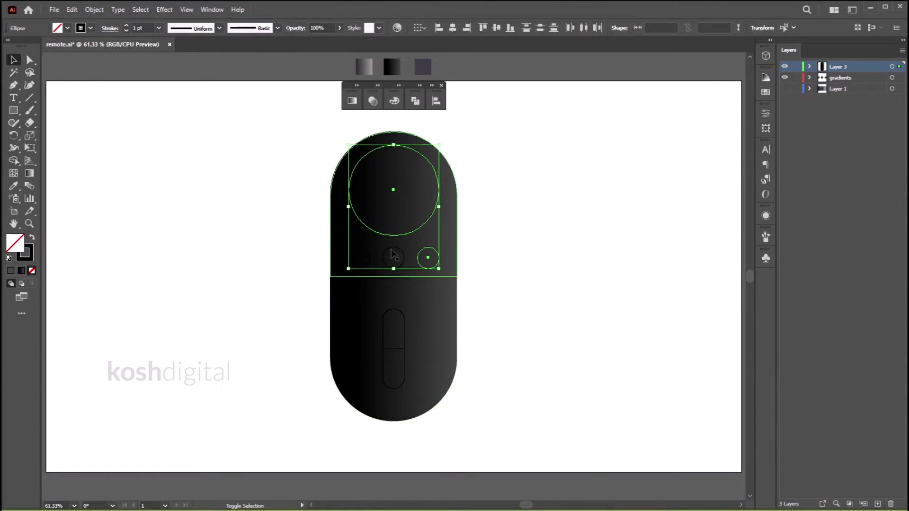
pyautogui.keyDown('shift'); pyautogui.click(392, 251); pyautogui.keyUp('shift')
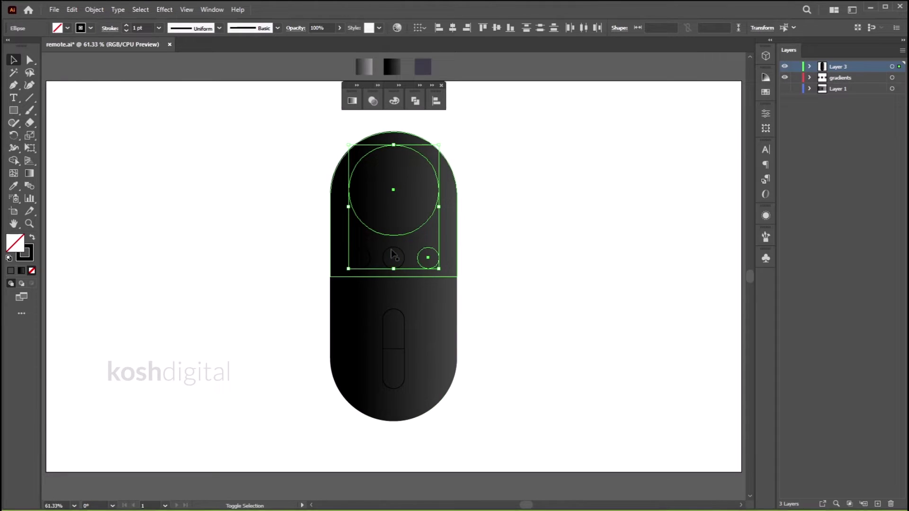
pyautogui.keyDown('shift'); pyautogui.click(356, 256); pyautogui.keyUp('shift')
pyautogui.keyDown('shift'); pyautogui.click(395, 331); pyautogui.keyUp('shift')
pyautogui.keyDown('shift'); pyautogui.click(396, 374); pyautogui.keyUp('shift')
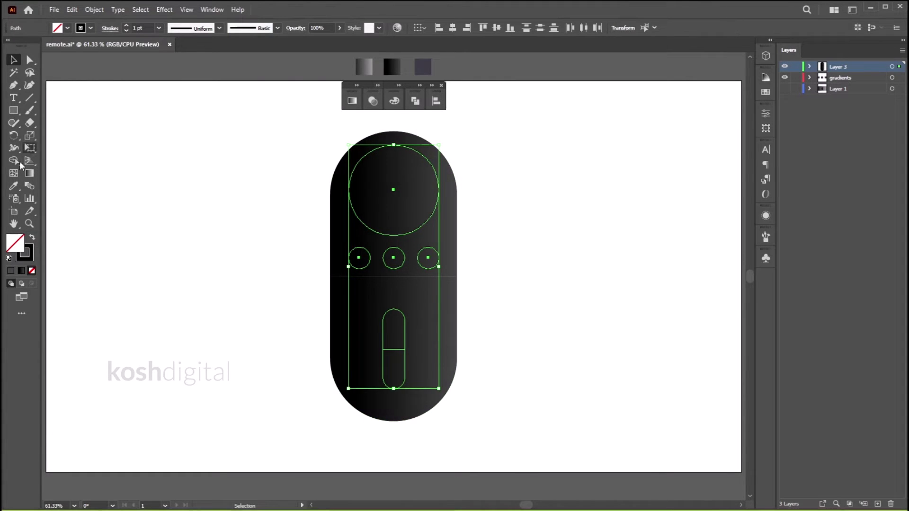
# Eyedrop the black gradient onto the dial, buttons and rocker, then reverse it in the Gradient panel
pyautogui.press('i')
pyautogui.click(395, 60)
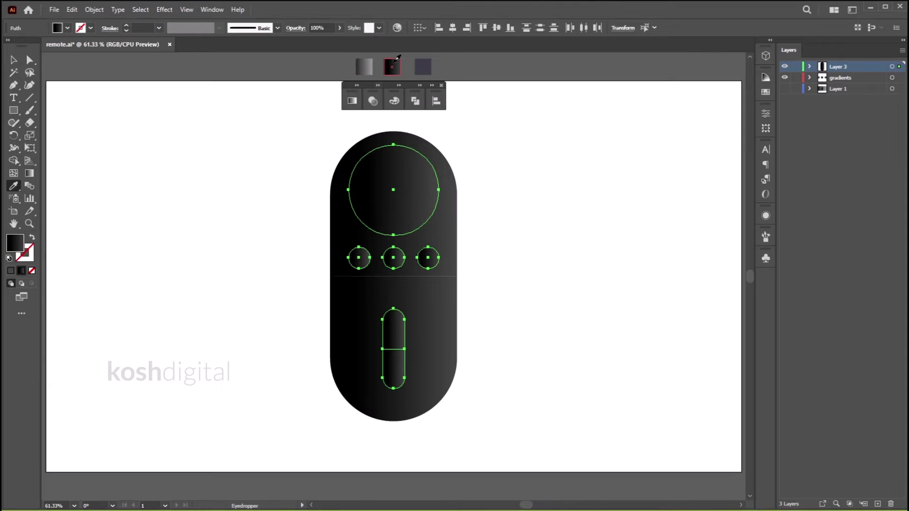
pyautogui.click(13, 60)
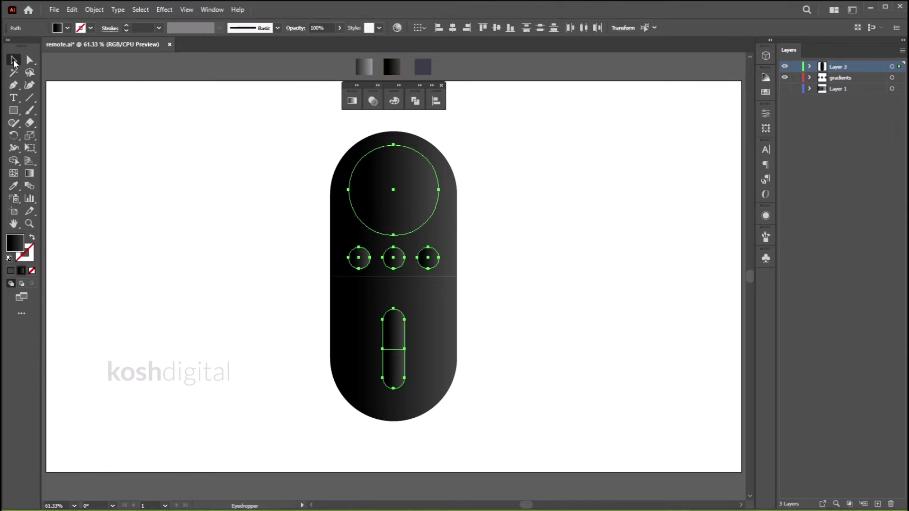
pyautogui.click(352, 101)
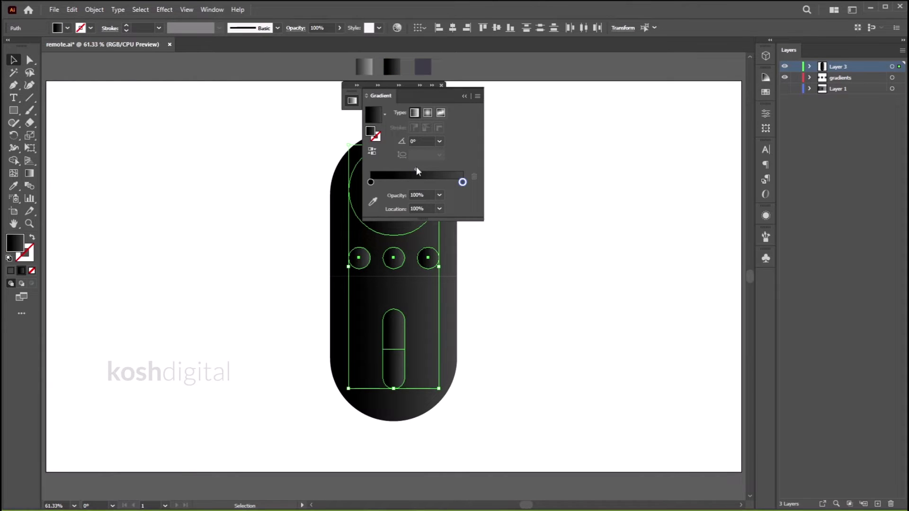
pyautogui.moveTo(369, 183)
pyautogui.mouseDown()
pyautogui.moveTo(447, 183)
pyautogui.moveTo(370, 183)
pyautogui.mouseUp()
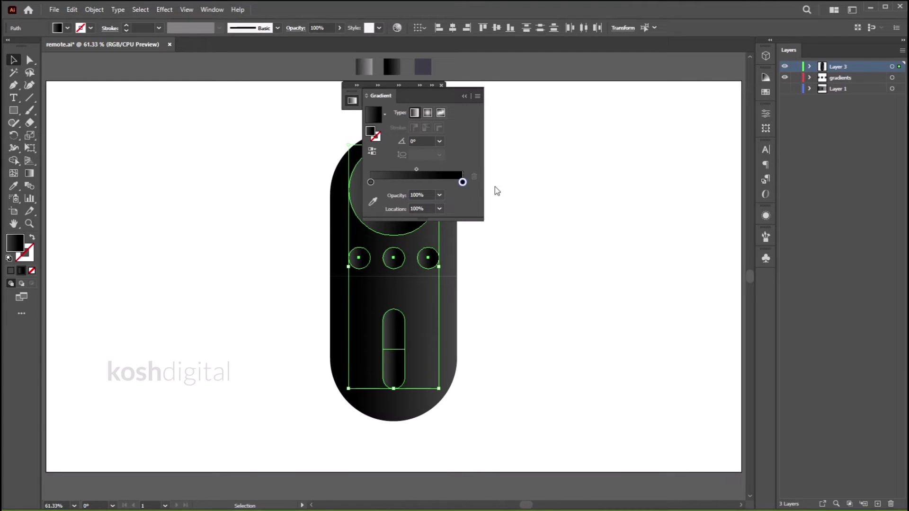
pyautogui.click(497, 231)
pyautogui.click(463, 97)
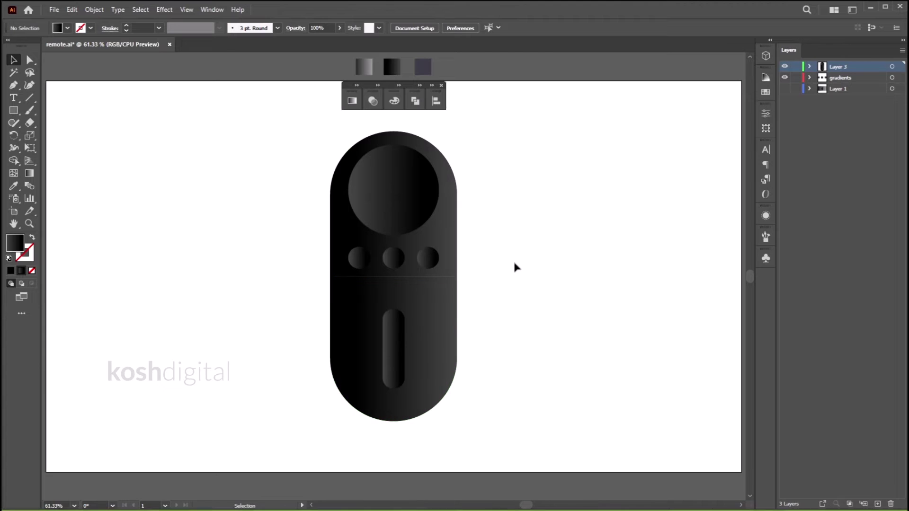
# Create a plus-sign text box, enlarge its font and move it onto the volume slot
pyautogui.click(13, 97)
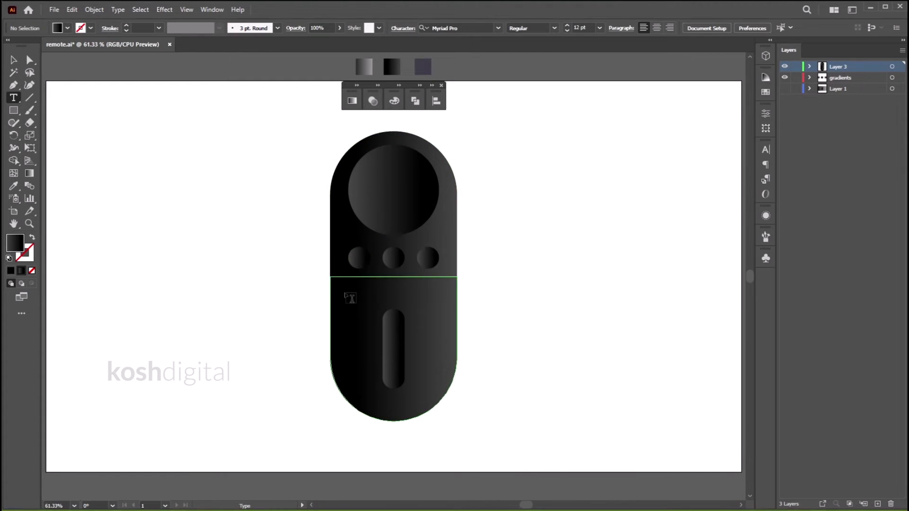
pyautogui.moveTo(343, 288); pyautogui.dragTo(421, 349)
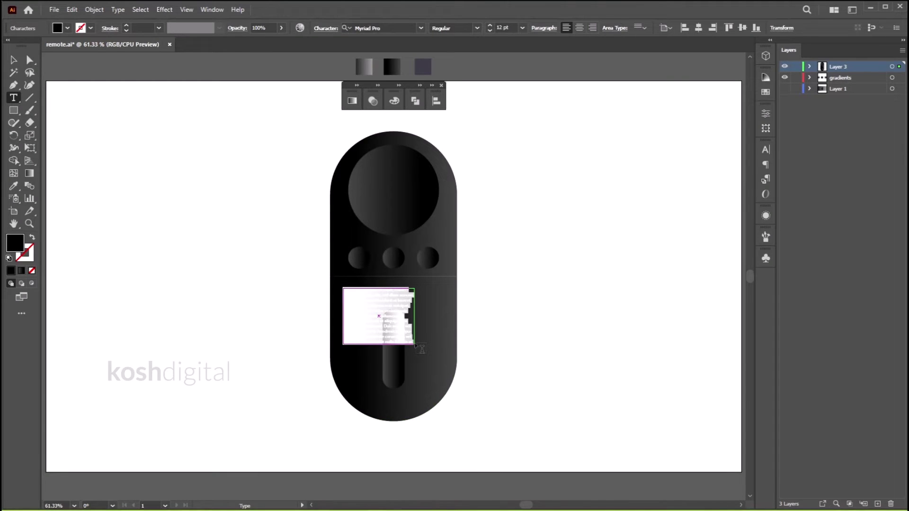
pyautogui.press('Delete')
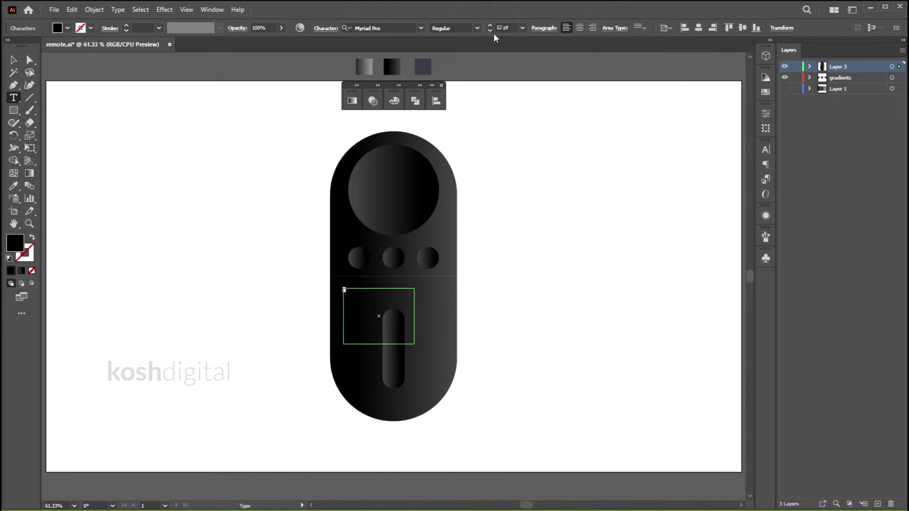
pyautogui.click(522, 28)
pyautogui.click(541, 179)
pyautogui.click(14, 60)
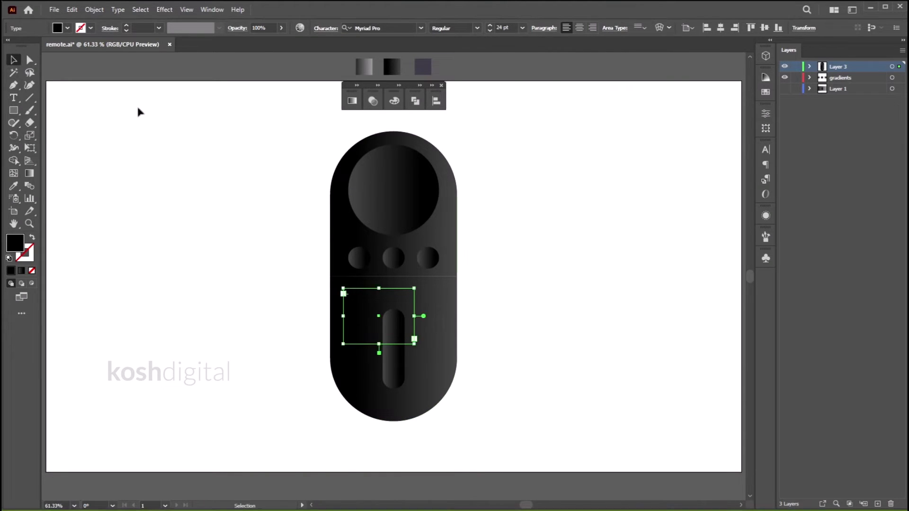
pyautogui.click(138, 112)
pyautogui.moveTo(352, 302); pyautogui.dragTo(389, 327)
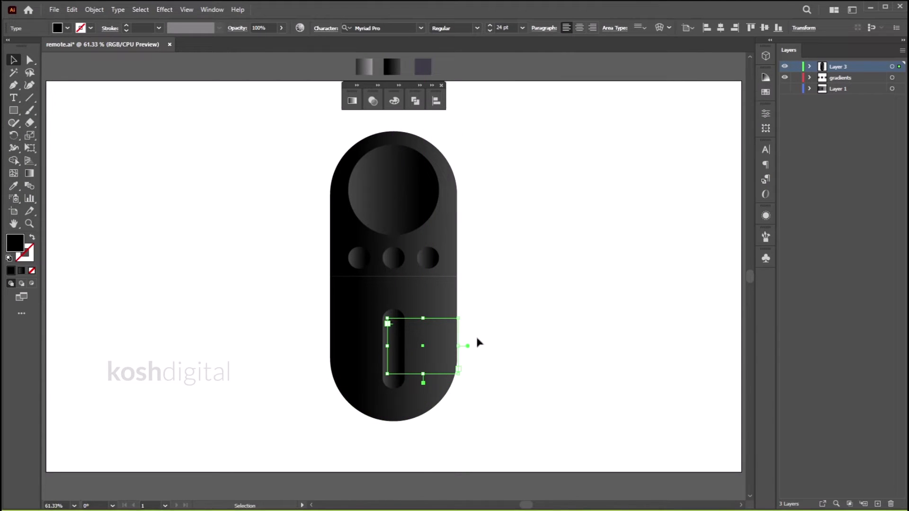
# Set the plus sign to 48 pt and give it the dark blue-grey swatch colour
pyautogui.click(522, 28)
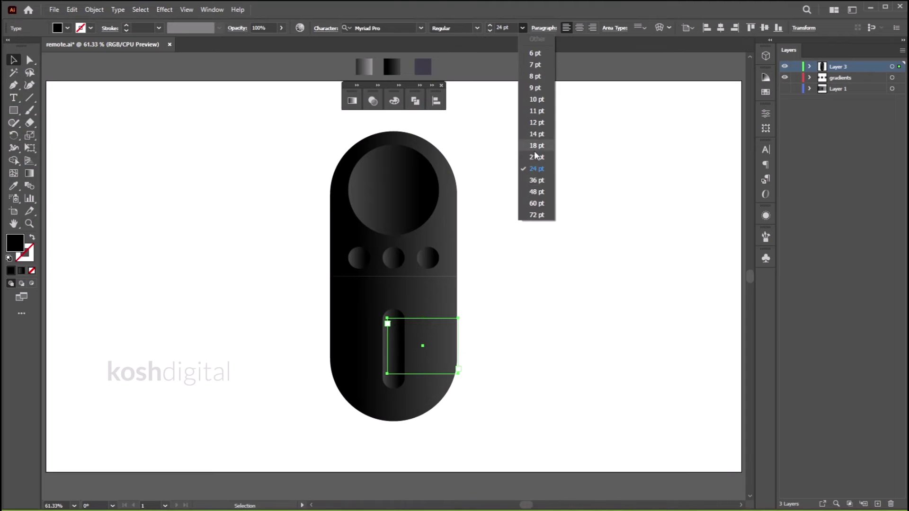
pyautogui.click(534, 192)
pyautogui.click(567, 289)
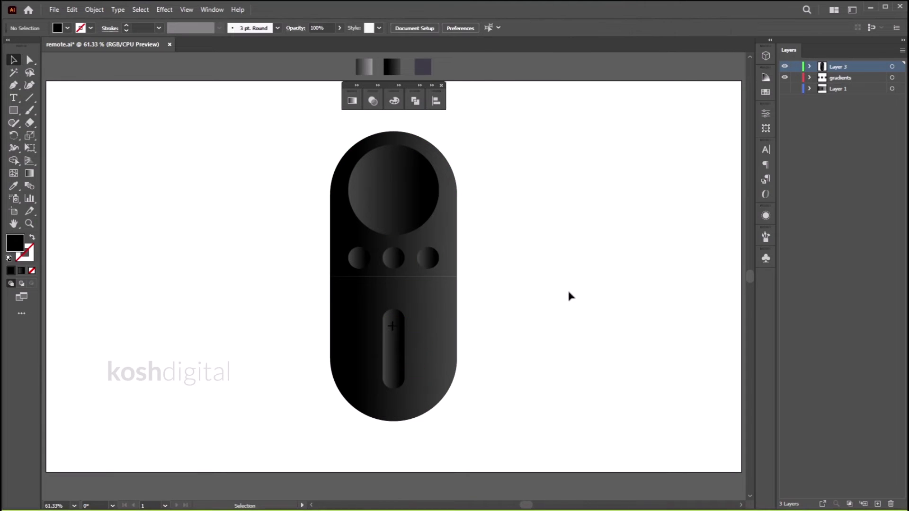
pyautogui.click(393, 330)
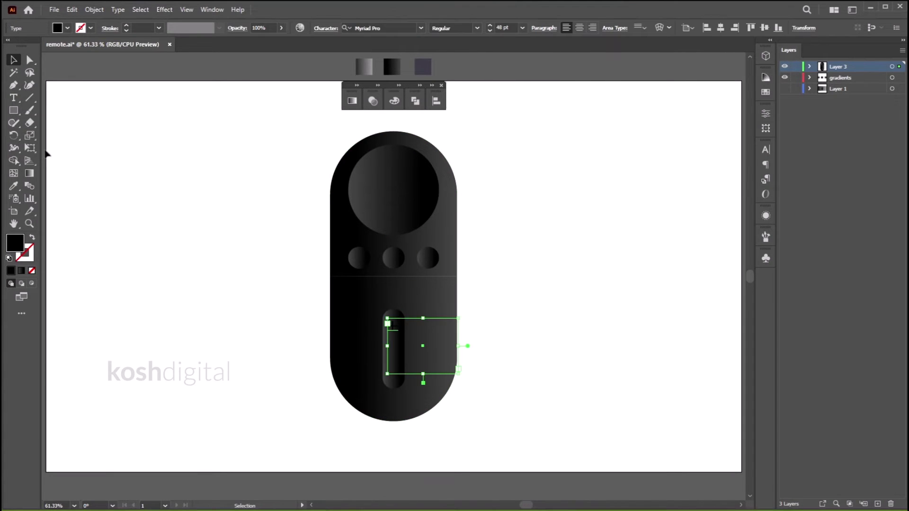
pyautogui.click(28, 101)
pyautogui.press('i')
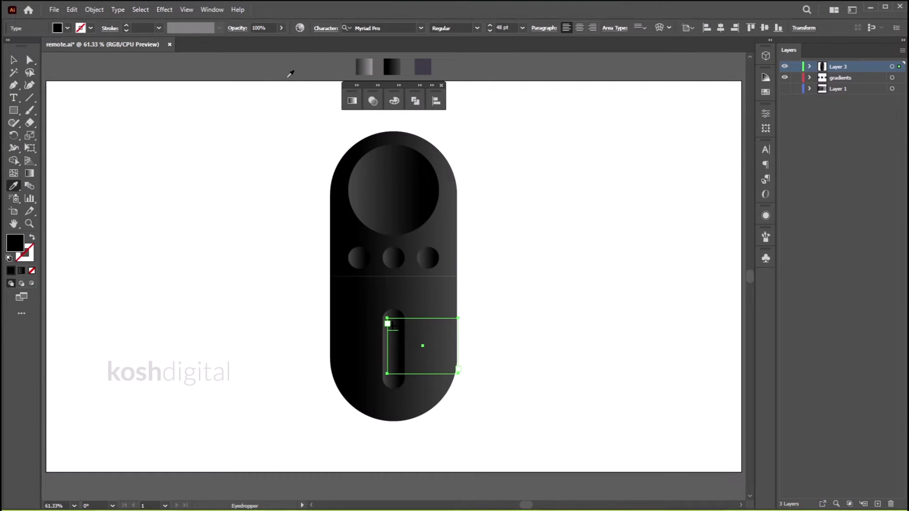
pyautogui.click(423, 67)
# Shrink the text box around the plus sign at the top of the slot
pyautogui.click(14, 60)
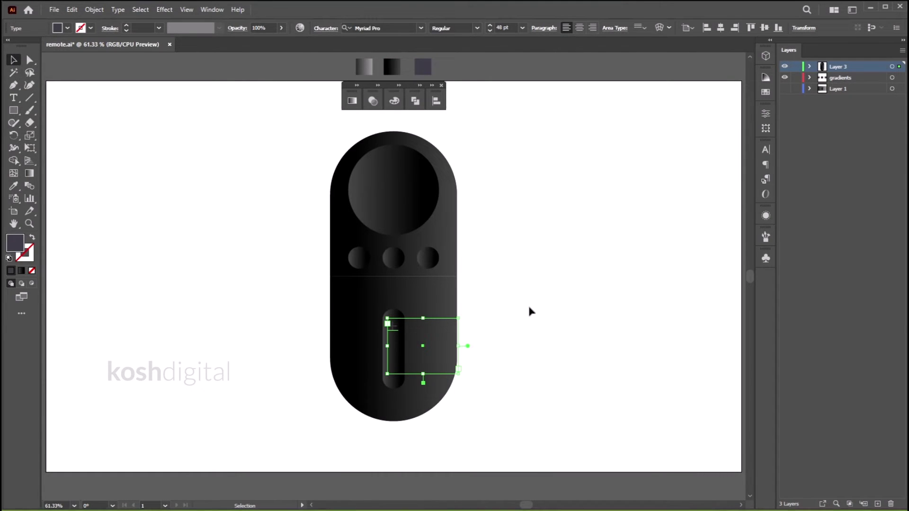
pyautogui.moveTo(457, 371); pyautogui.dragTo(395, 327)
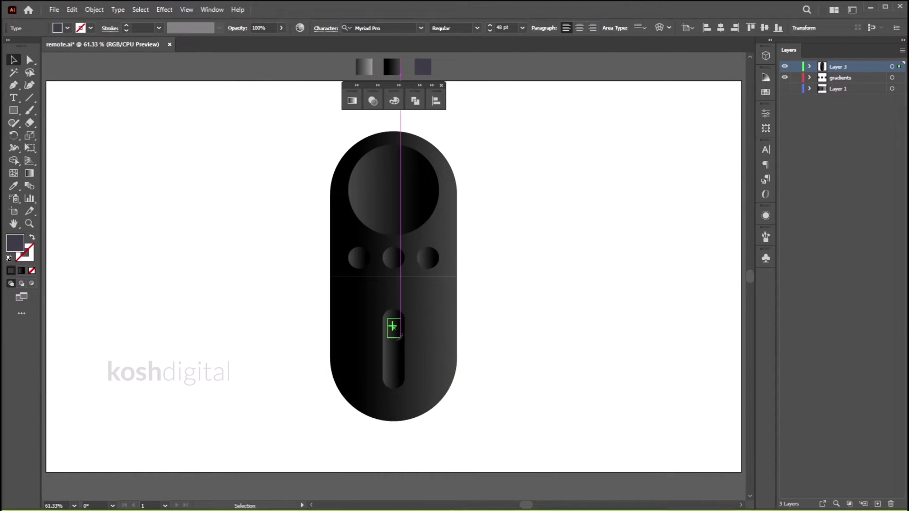
pyautogui.click(496, 326)
pyautogui.click(400, 332)
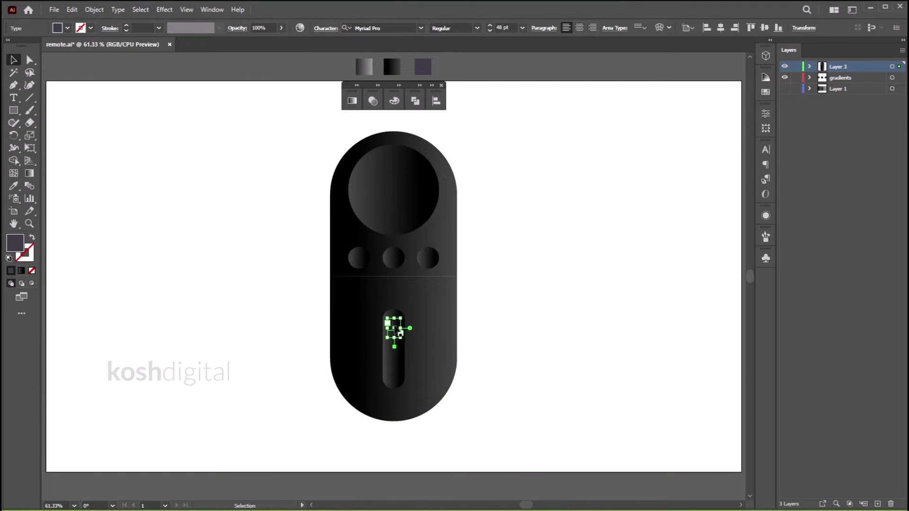
pyautogui.click(489, 387)
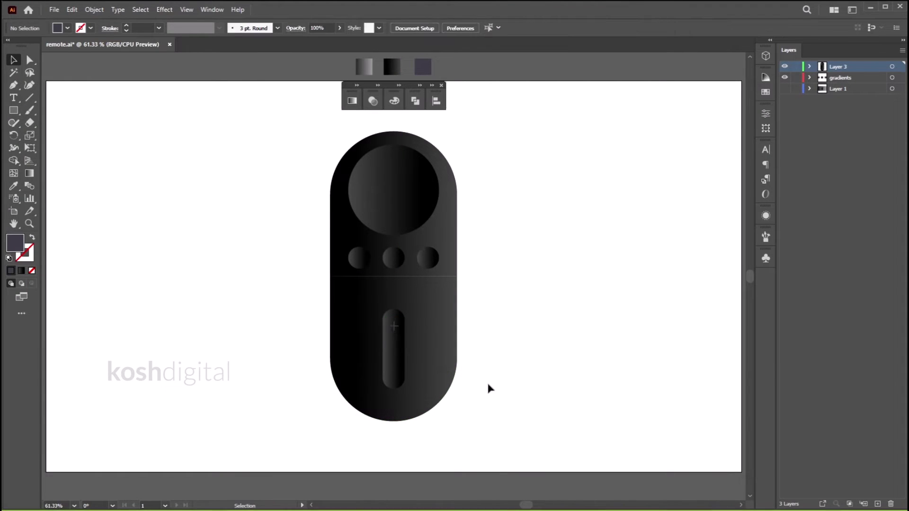
pyautogui.click(395, 326)
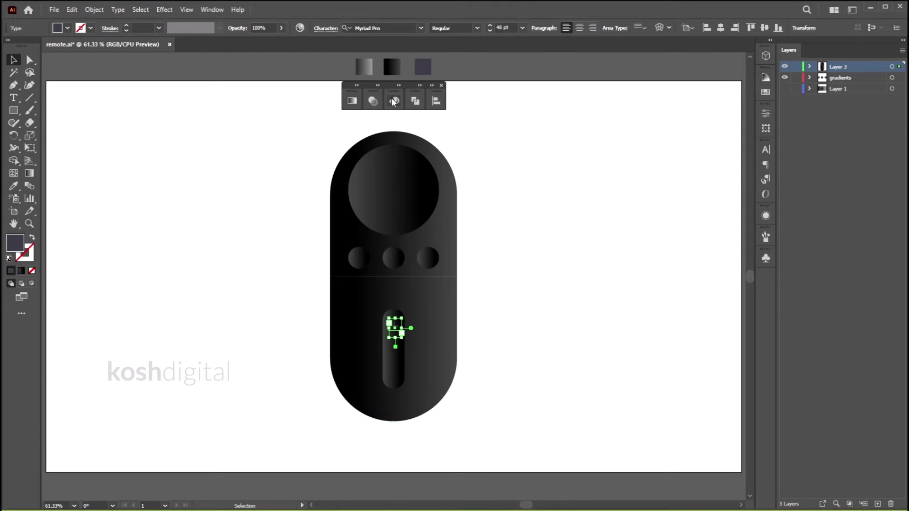
# Set the plus sign's blend mode to Overlay in the Transparency panel
pyautogui.click(372, 101)
pyautogui.click(409, 112)
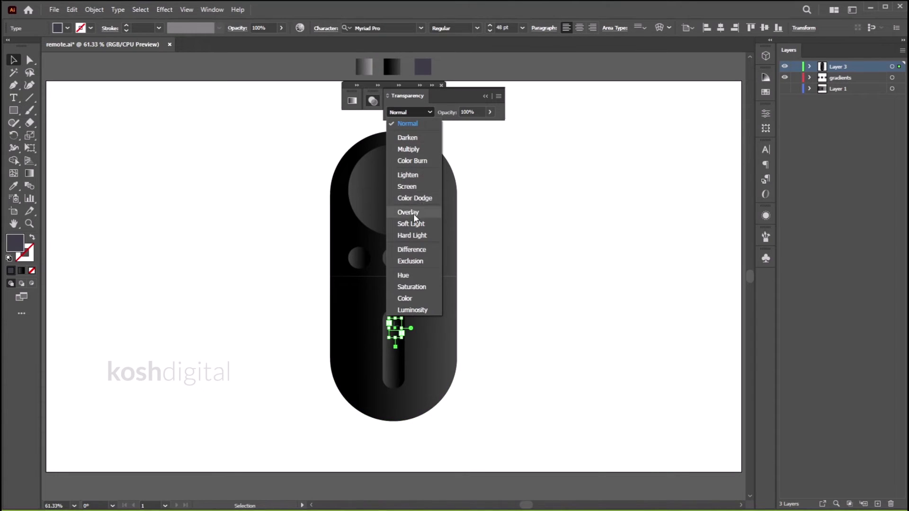
pyautogui.click(413, 211)
pyautogui.click(545, 322)
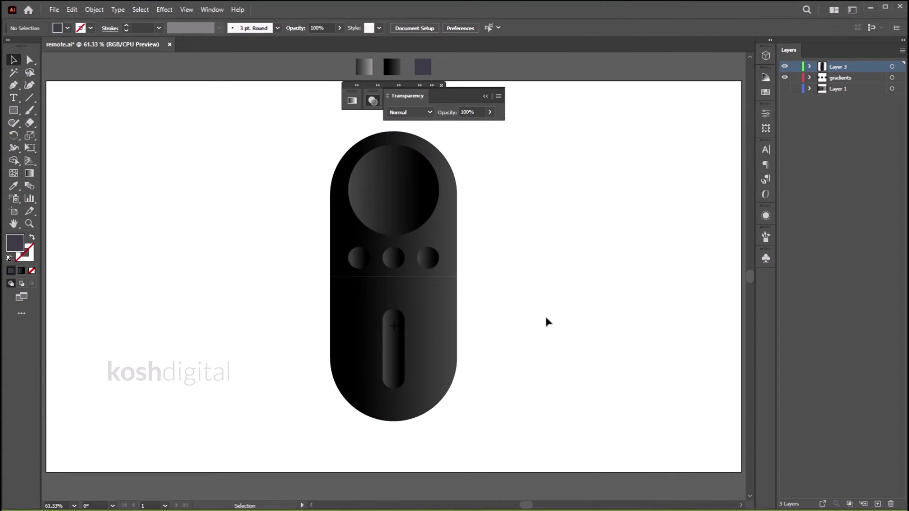
pyautogui.click(373, 101)
# Move a copy of the plus sign down to the bottom of the slot
pyautogui.click(396, 329)
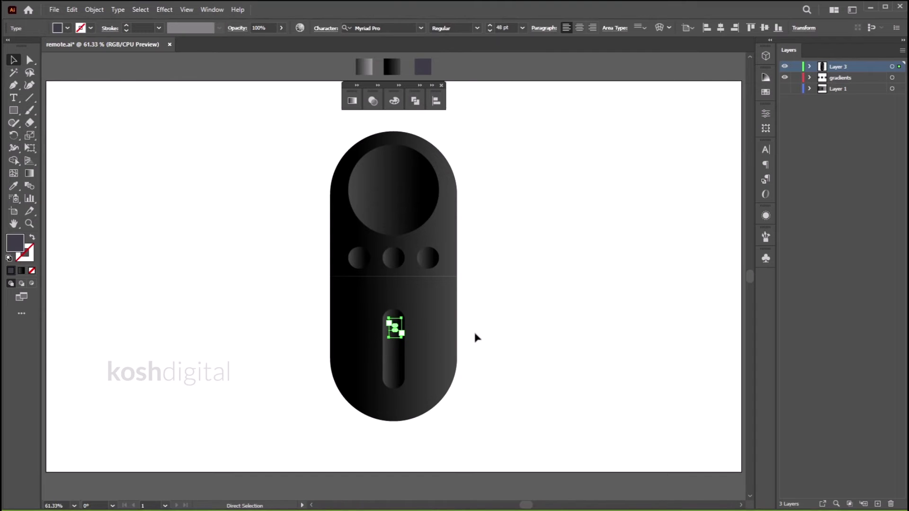
pyautogui.click(502, 298)
pyautogui.click(396, 329)
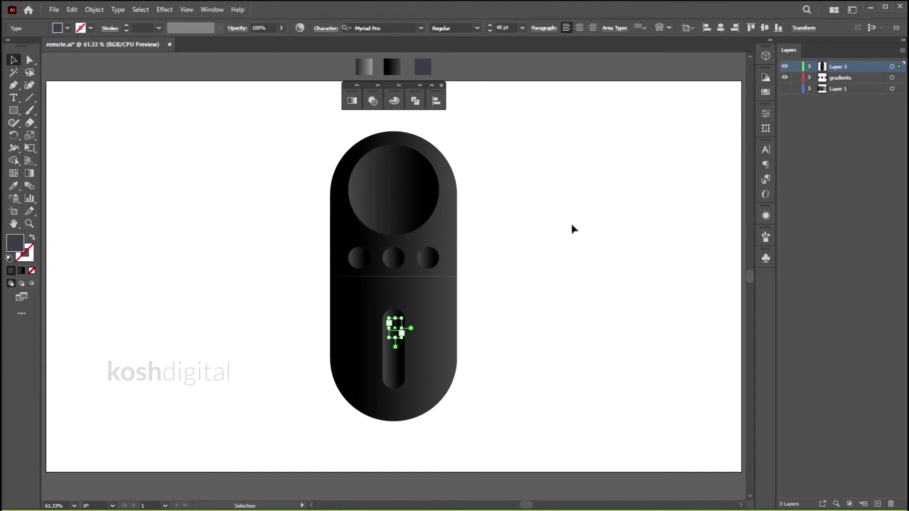
pyautogui.hotkey('shift', 'Down')
pyautogui.hotkey('shift', 'Down')
pyautogui.hotkey('shift', 'Down')
pyautogui.hotkey('shift', 'Down')
pyautogui.hotkey('shift', 'Down')
pyautogui.hotkey('shift', 'Down')
pyautogui.hotkey('shift', 'Down')
pyautogui.hotkey('shift', 'Down')
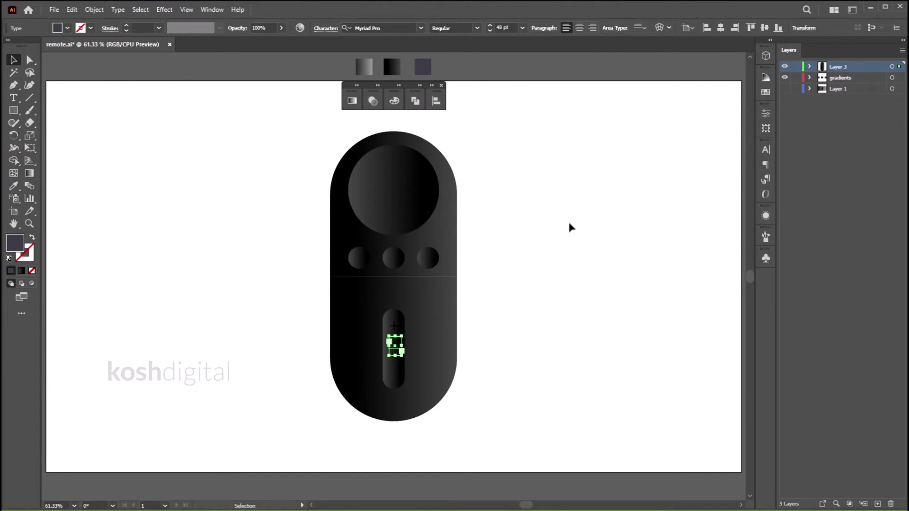
pyautogui.hotkey('shift', 'Down')
pyautogui.hotkey('shift', 'Down')
pyautogui.hotkey('shift', 'Down')
pyautogui.hotkey('shift', 'Down')
pyautogui.hotkey('shift', 'Down')
pyautogui.hotkey('shift', 'Down')
pyautogui.hotkey('shift', 'Down')
pyautogui.hotkey('shift', 'Down')
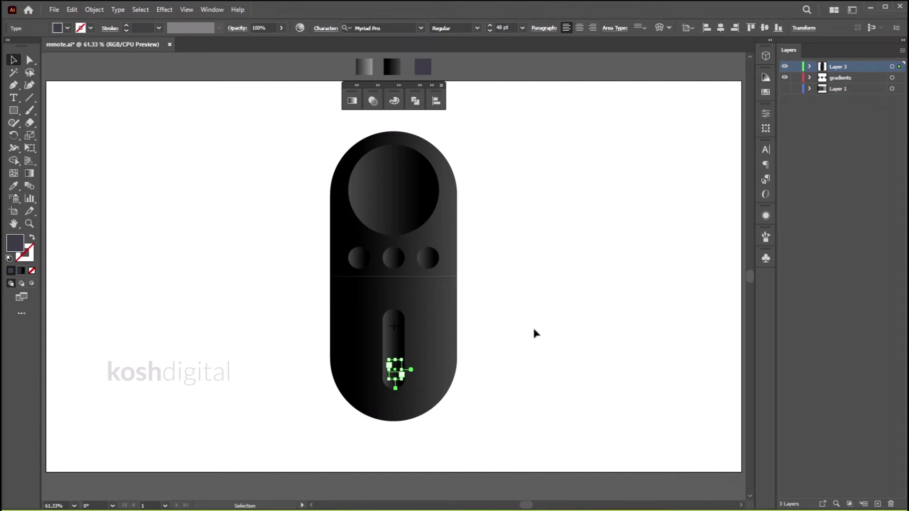
# Retype the copy as a minus sign on the lower rocker piece
pyautogui.press('t')
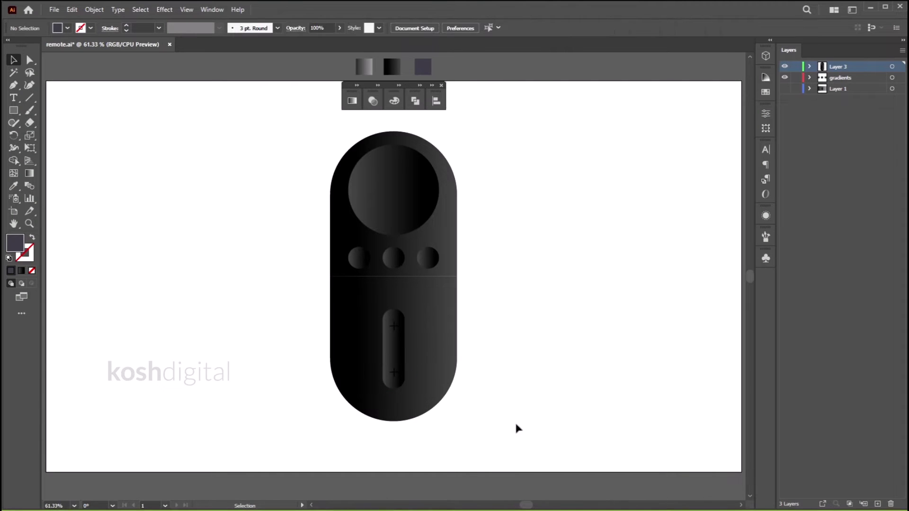
pyautogui.doubleClick(398, 372)
pyautogui.keyDown('ctrl'); pyautogui.click(533, 359); pyautogui.keyUp('ctrl')
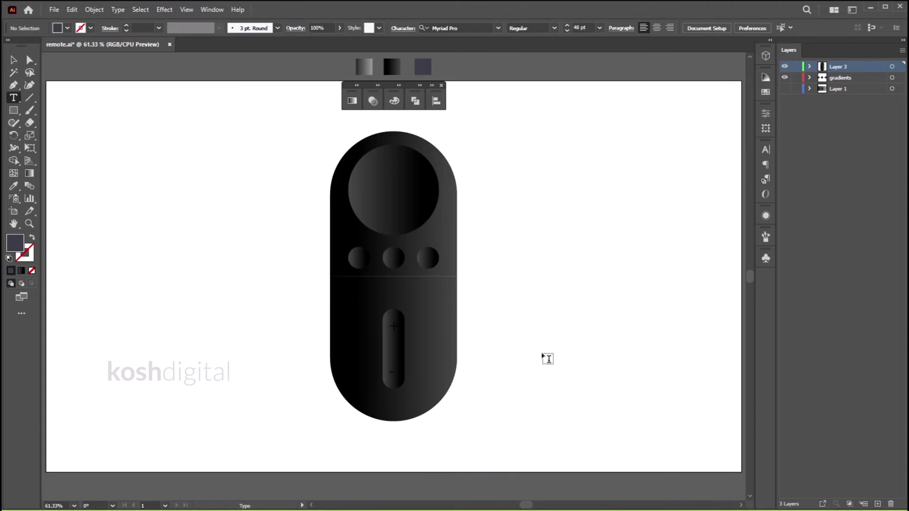
pyautogui.press('v')
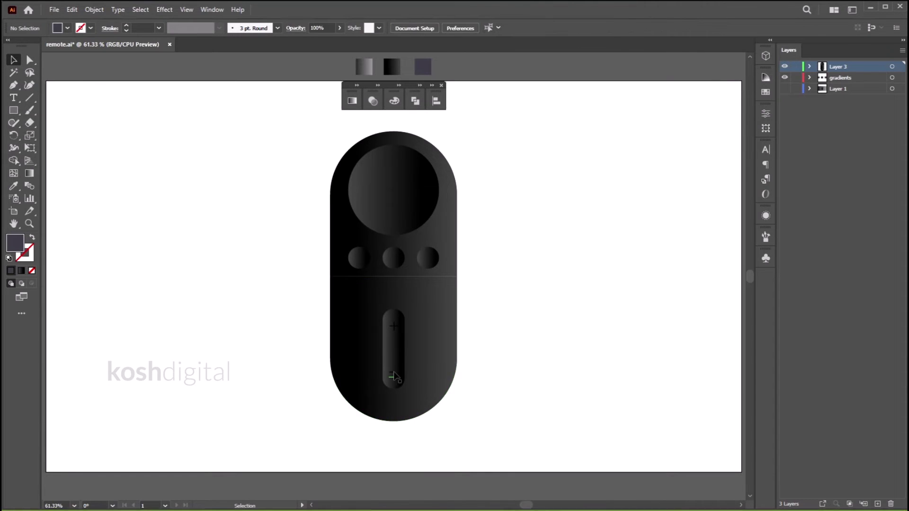
pyautogui.click(394, 377)
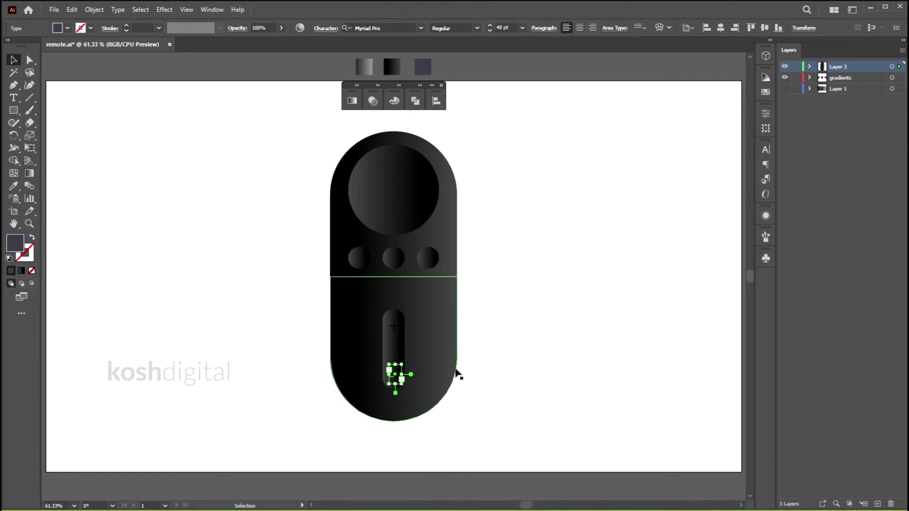
pyautogui.click(501, 338)
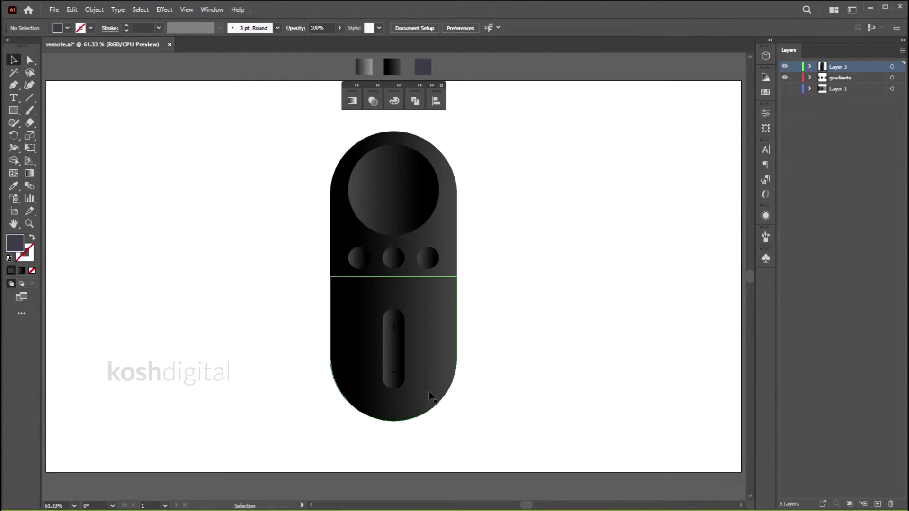
# Copy the plus sign onto each of the three small round buttons
pyautogui.click(393, 325)
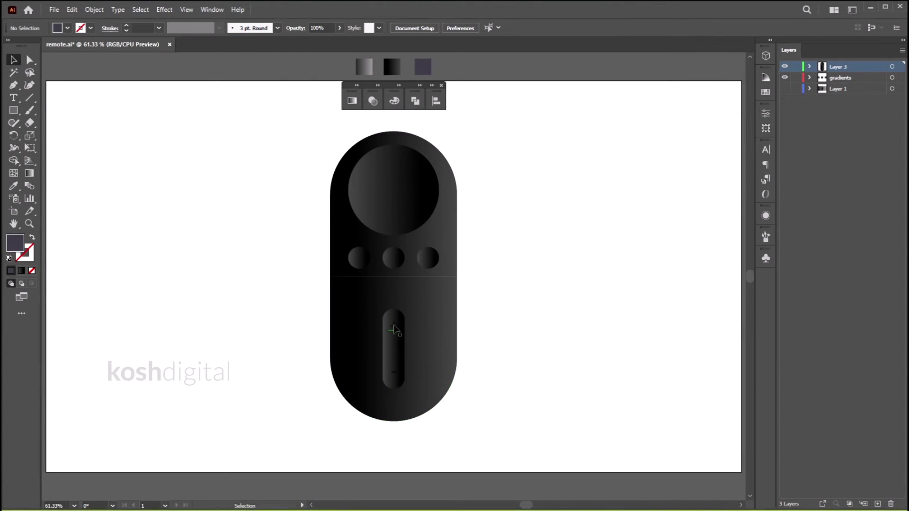
pyautogui.hotkey('ctrl', 'c')
pyautogui.hotkey('ctrl', 'v')
pyautogui.moveTo(391, 283); pyautogui.dragTo(361, 265)
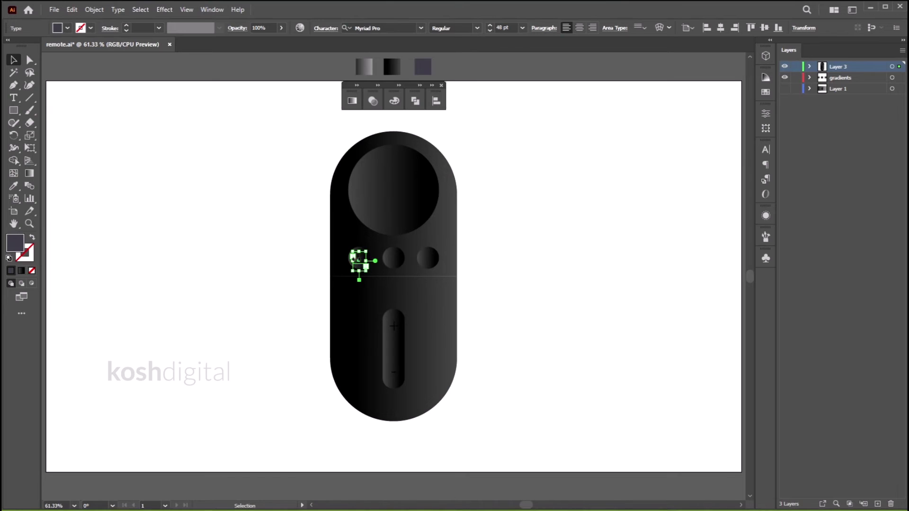
pyautogui.moveTo(360, 259); pyautogui.dragTo(395, 261)
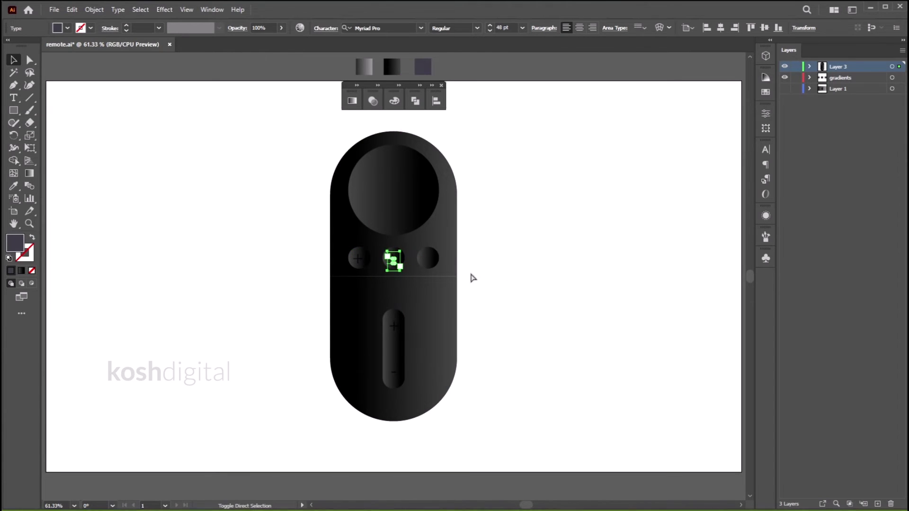
pyautogui.press('v')
pyautogui.moveTo(394, 260); pyautogui.dragTo(428, 259)
pyautogui.click(486, 285)
pyautogui.moveTo(358, 258); pyautogui.dragTo(360, 260)
# Replace the left button's plus sign with a < character
pyautogui.doubleClick(358, 260)
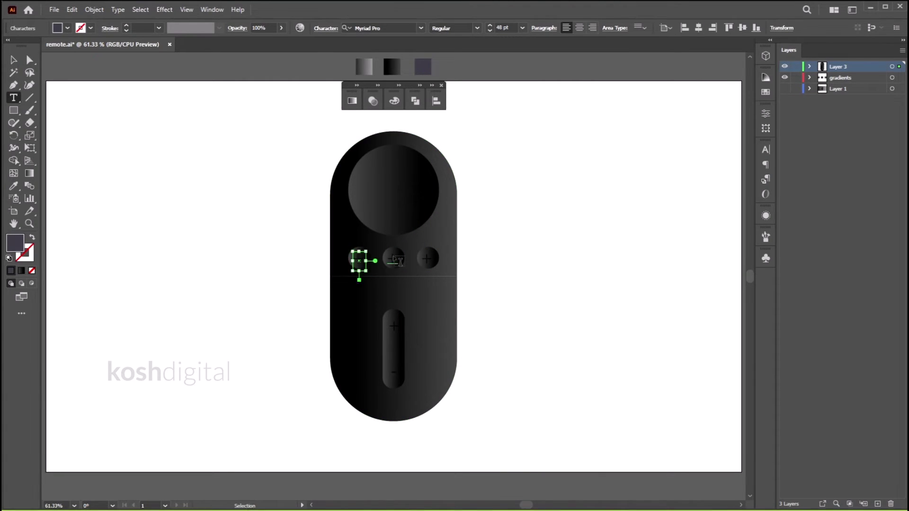
pyautogui.hotkey('ctrl', 'a')
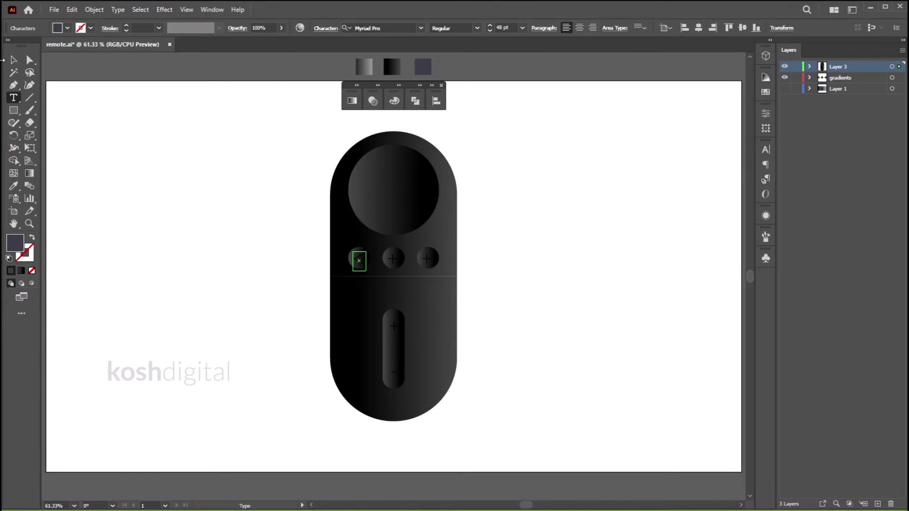
pyautogui.write('<')
pyautogui.click(14, 59)
pyautogui.click(564, 271)
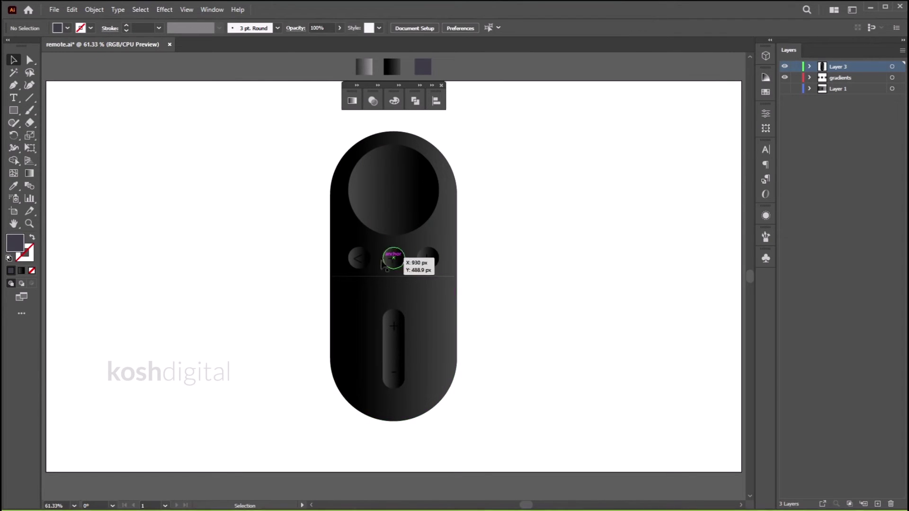
# Set all three button labels to 36 pt
pyautogui.click(359, 260)
pyautogui.keyDown('shift'); pyautogui.click(393, 260); pyautogui.keyUp('shift')
pyautogui.keyDown('shift'); pyautogui.click(432, 260); pyautogui.keyUp('shift')
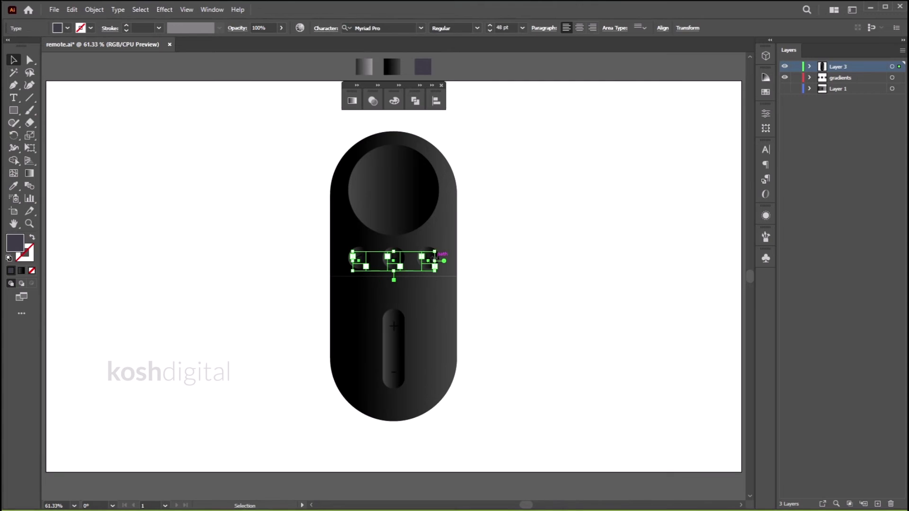
pyautogui.click(522, 28)
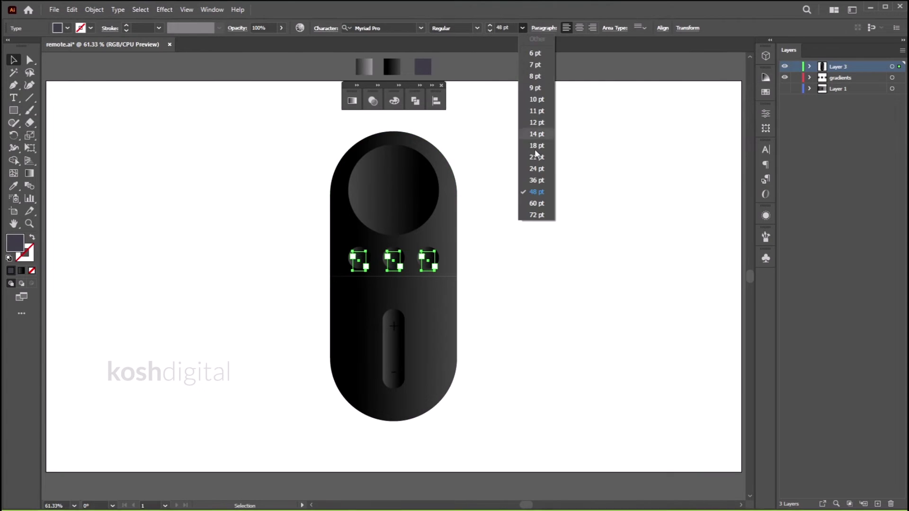
pyautogui.click(538, 181)
pyautogui.click(522, 187)
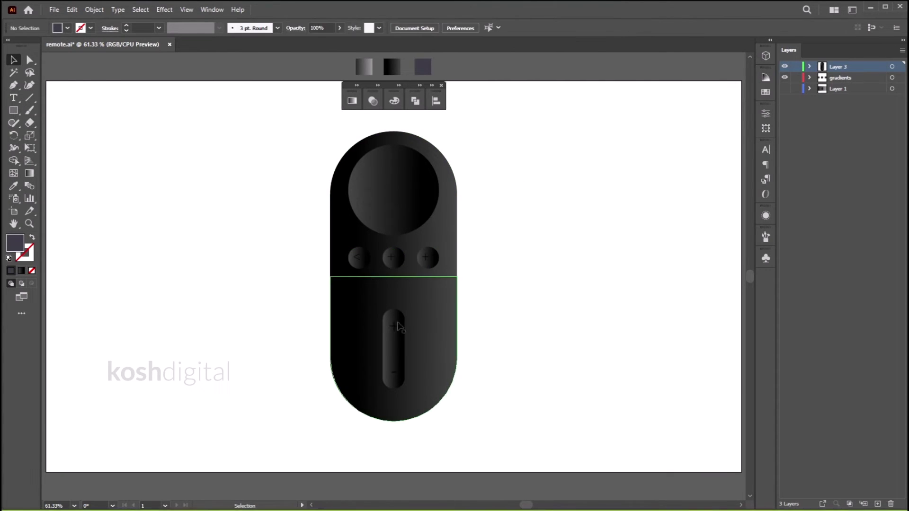
# Align the three button labels on their circles
pyautogui.click(358, 260)
pyautogui.keyDown('shift'); pyautogui.click(392, 259); pyautogui.keyUp('shift')
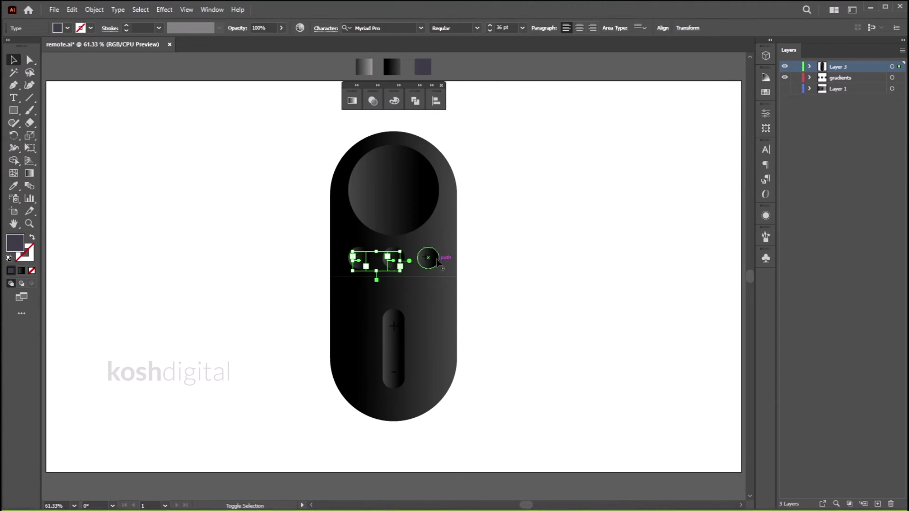
pyautogui.keyDown('shift'); pyautogui.click(428, 258); pyautogui.keyUp('shift')
pyautogui.click(415, 101)
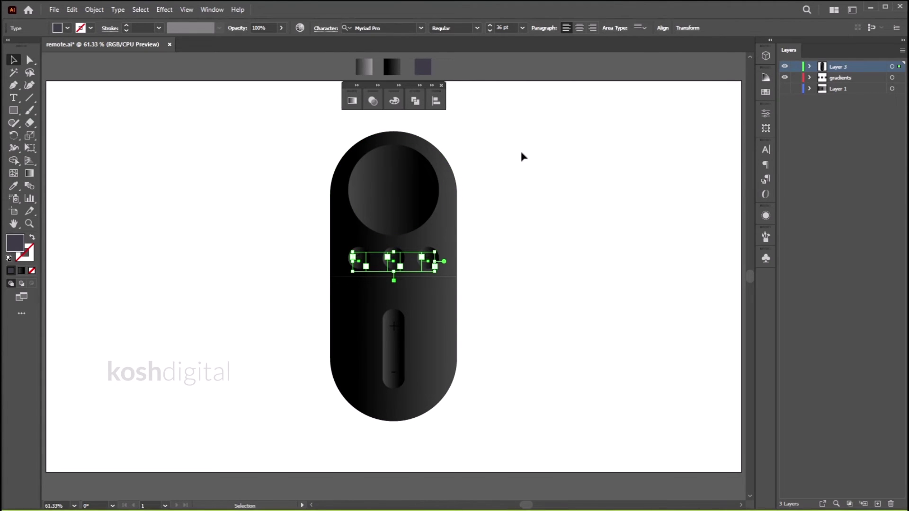
pyautogui.click(529, 220)
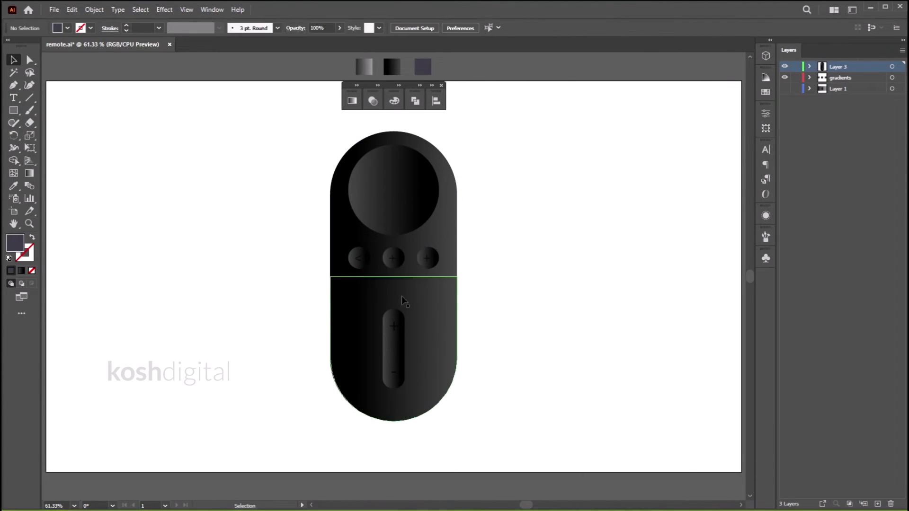
pyautogui.click(395, 260)
pyautogui.click(539, 289)
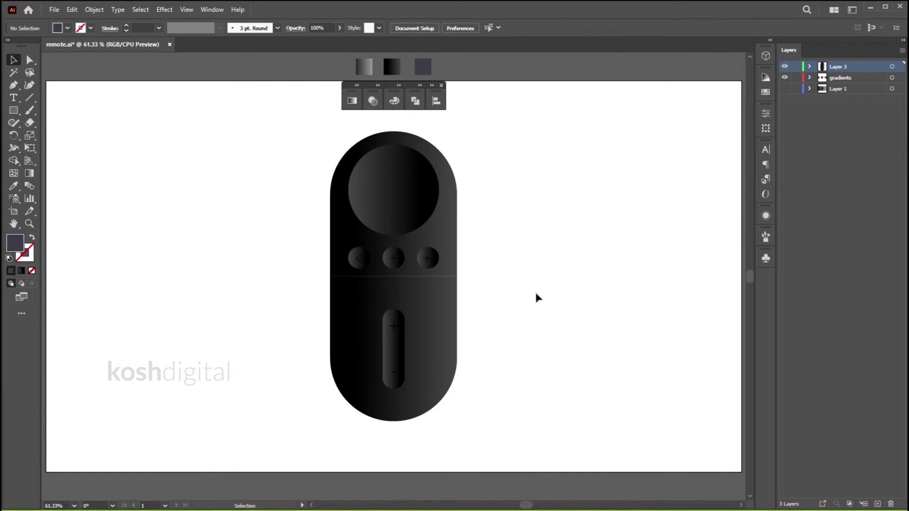
# Put a > label on the right button
pyautogui.press('t')
pyautogui.click(426, 263)
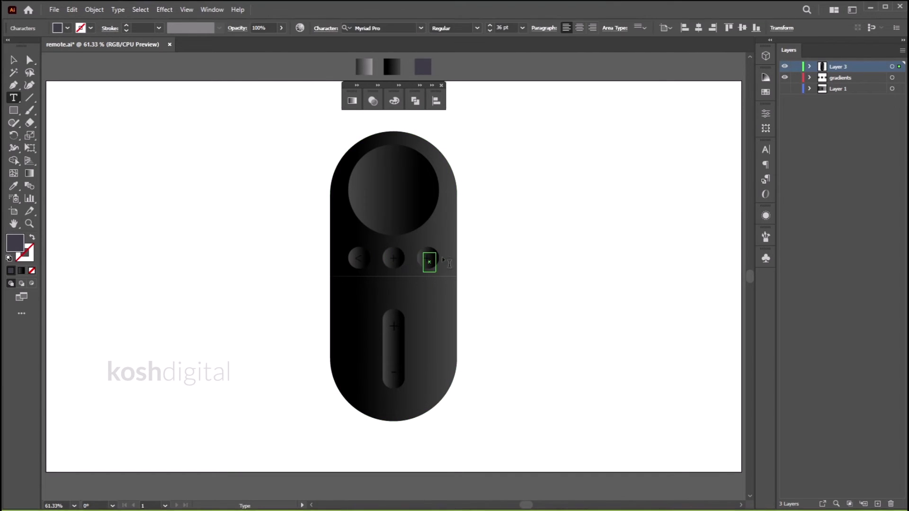
pyautogui.hotkey('ctrl', 'v')
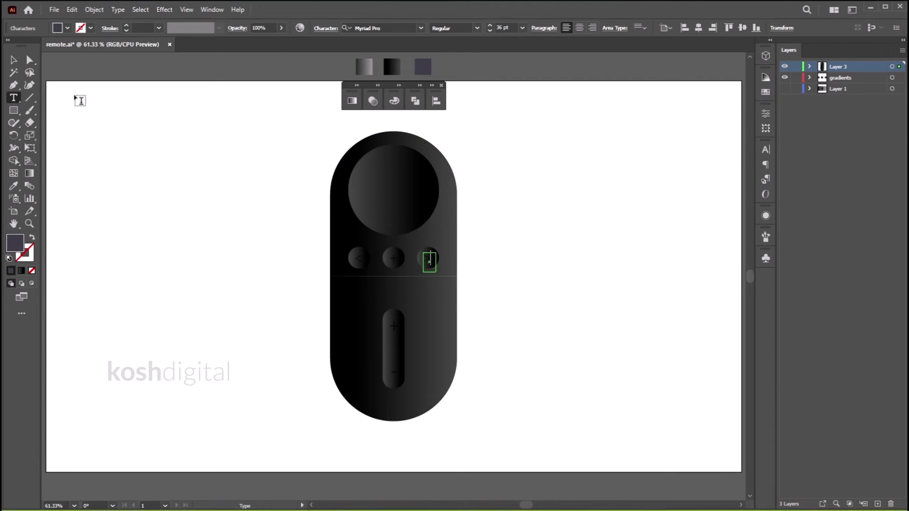
pyautogui.click(13, 59)
pyautogui.click(526, 272)
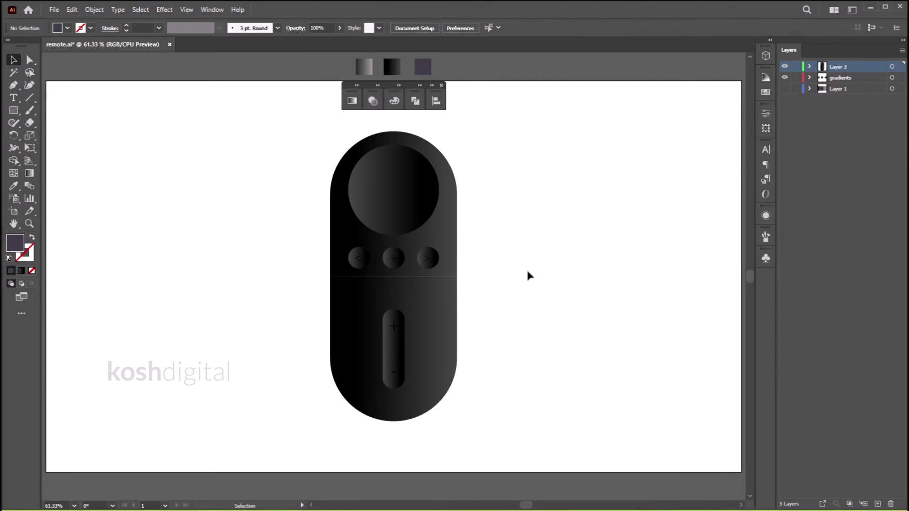
pyautogui.click(431, 262)
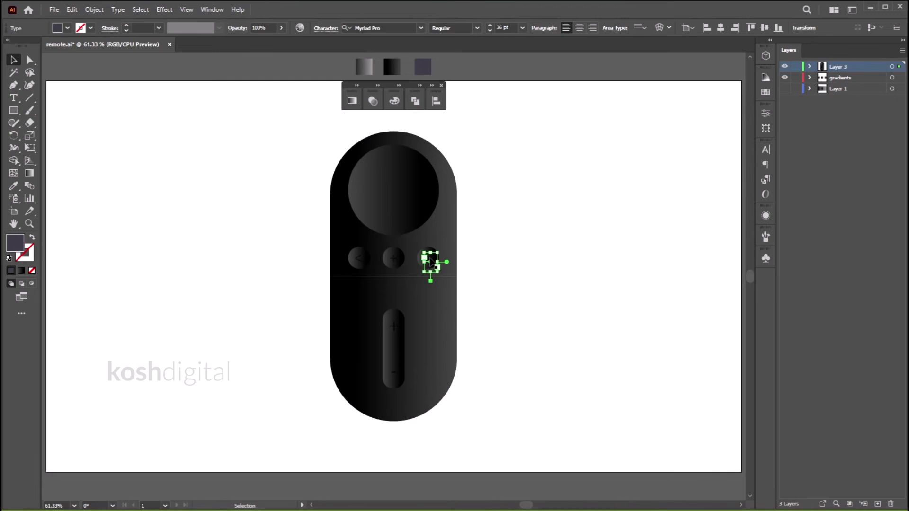
pyautogui.click(555, 284)
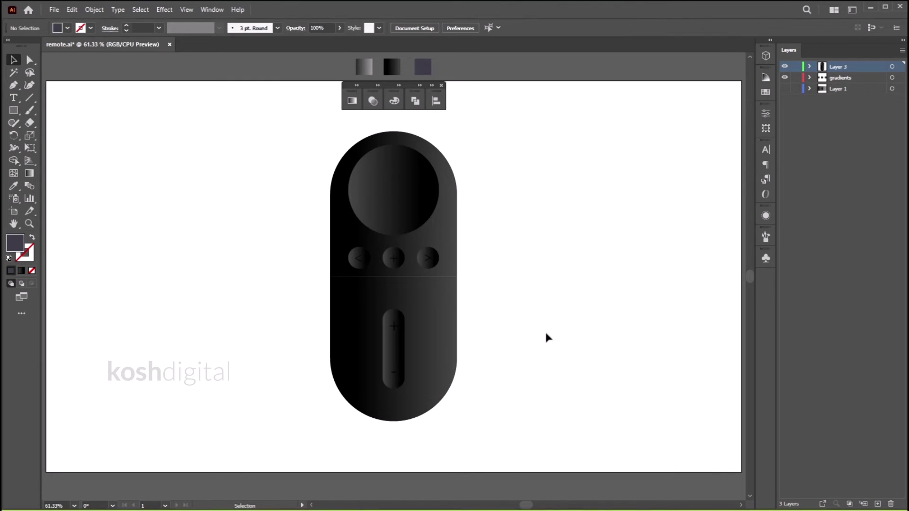
# Change the middle button's label to =
pyautogui.click(359, 263)
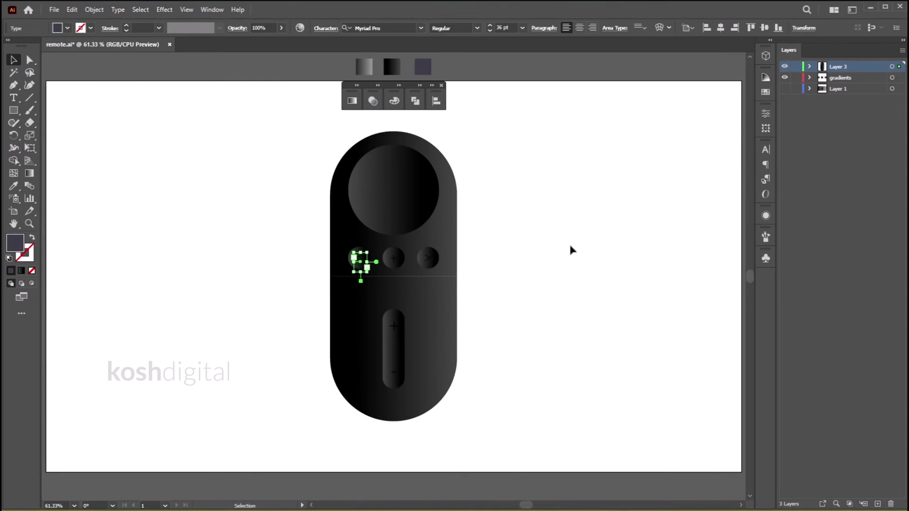
pyautogui.click(396, 262)
pyautogui.press('t')
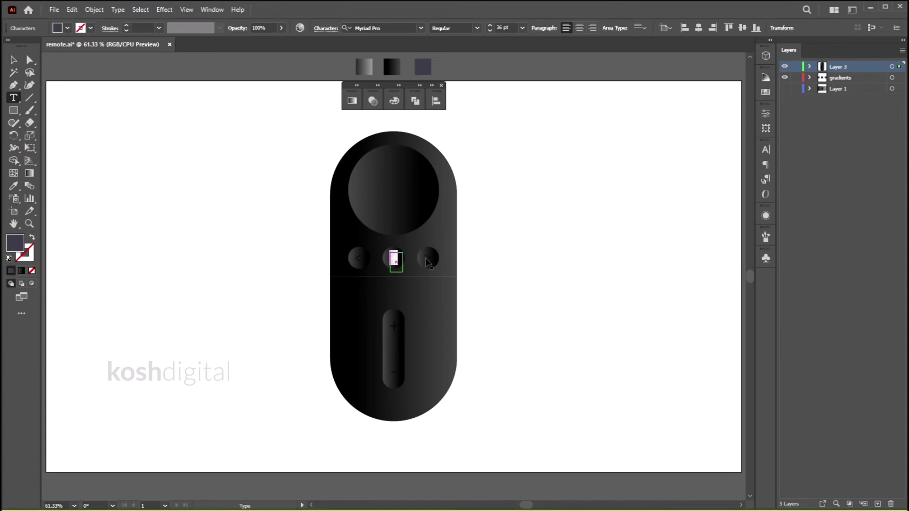
pyautogui.click(13, 60)
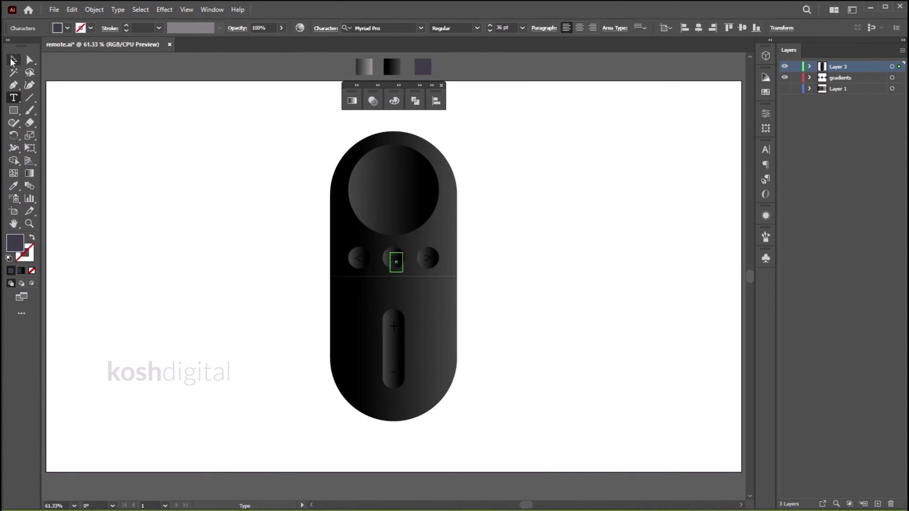
pyautogui.click(555, 226)
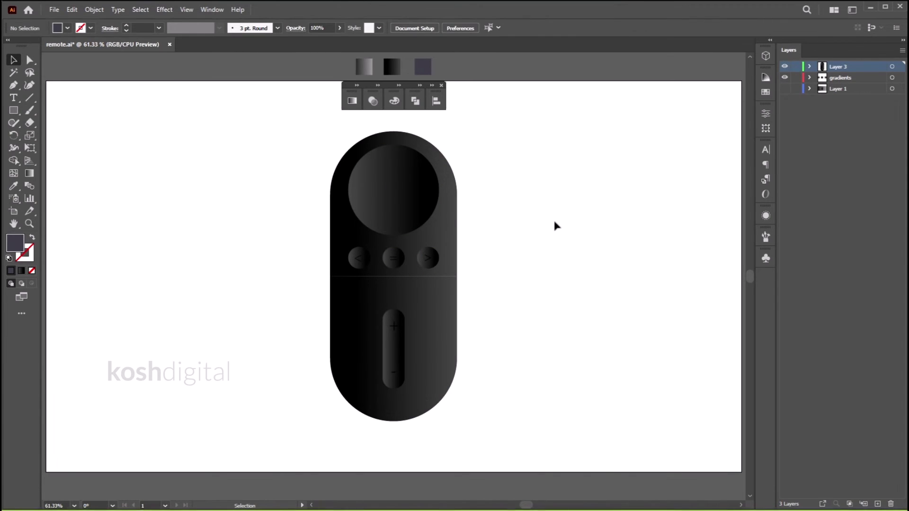
pyautogui.click(13, 111)
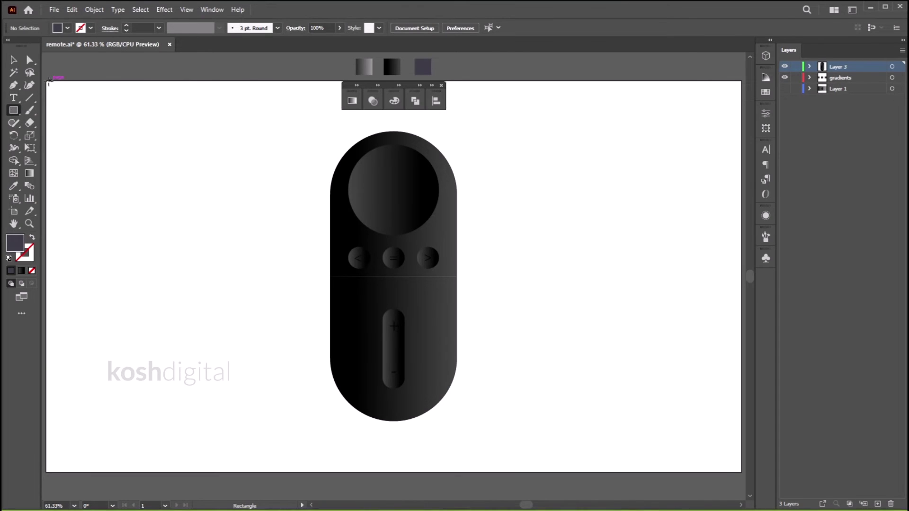
# Draw a 1920 × 1080 px rectangle, send it to back, and sample the grey gradient swatch onto it
pyautogui.moveTo(49, 81); pyautogui.dragTo(741, 472)
pyautogui.click(16, 62)
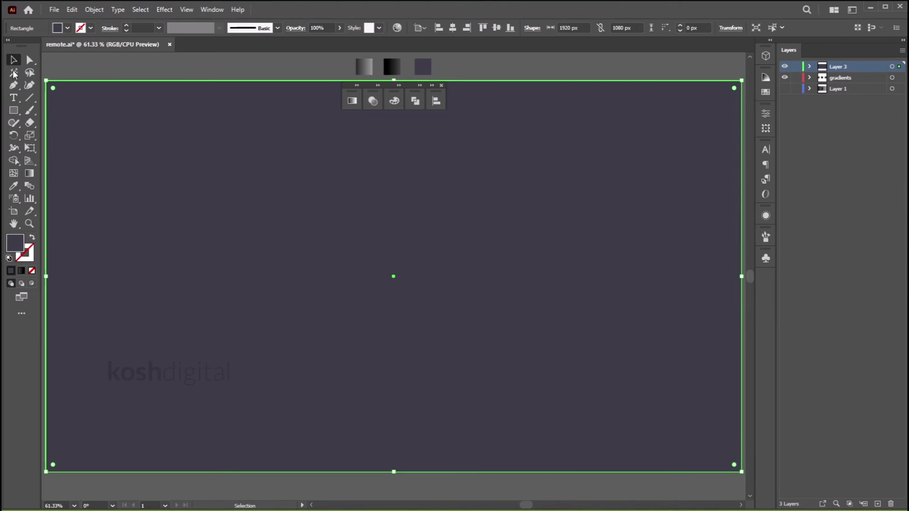
pyautogui.rightClick(551, 170)
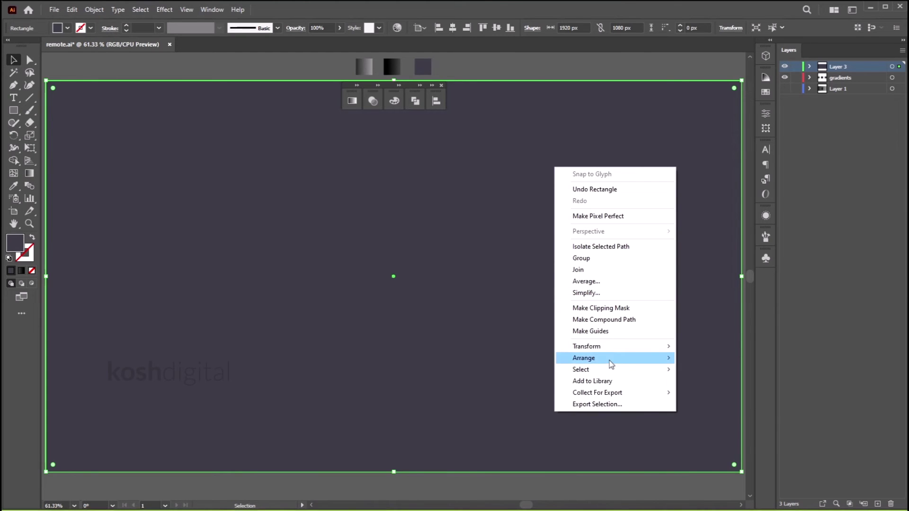
pyautogui.moveTo(615, 358)
pyautogui.click(707, 393)
pyautogui.click(13, 185)
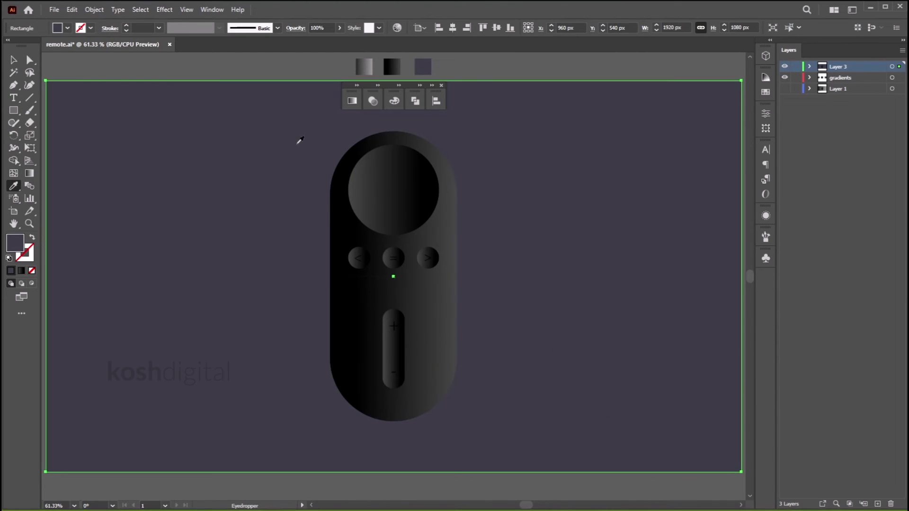
pyautogui.click(368, 60)
pyautogui.press('v')
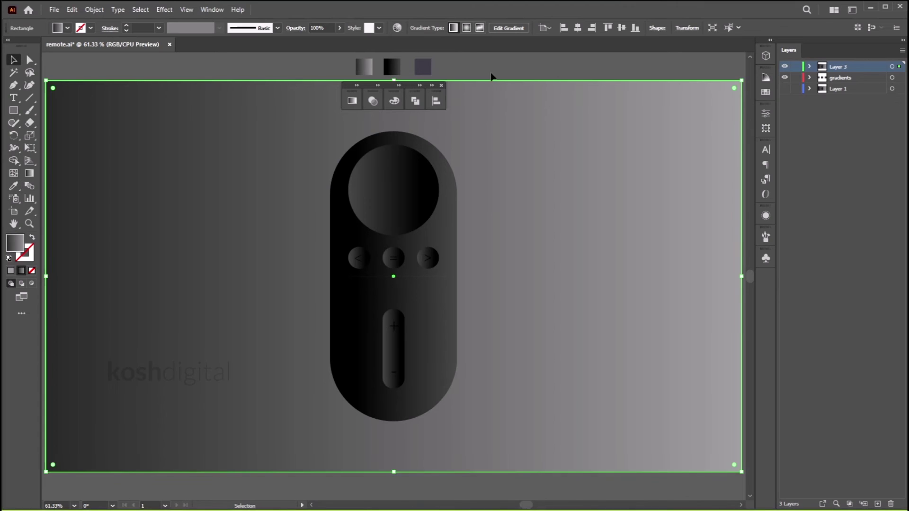
pyautogui.click(547, 72)
pyautogui.click(13, 110)
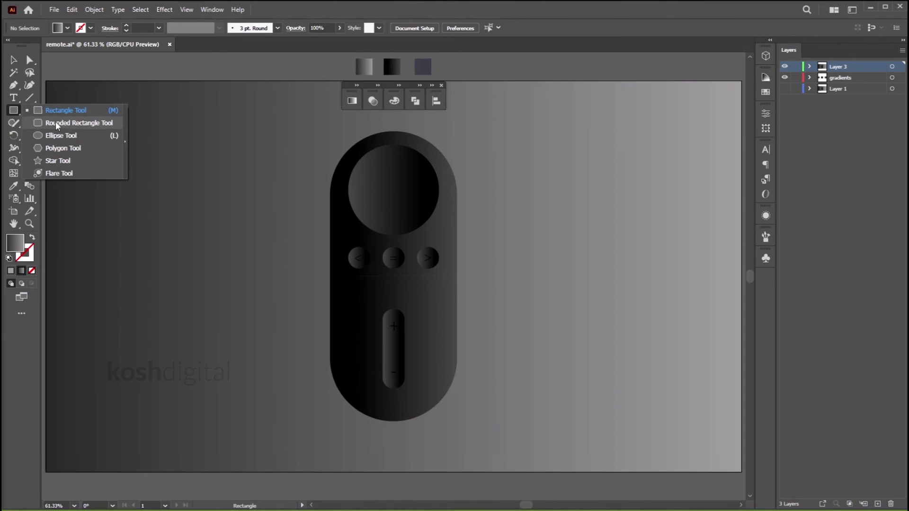
# Draw a thin rounded bar below the remote and apply a 15 px Gaussian Blur
pyautogui.click(63, 122)
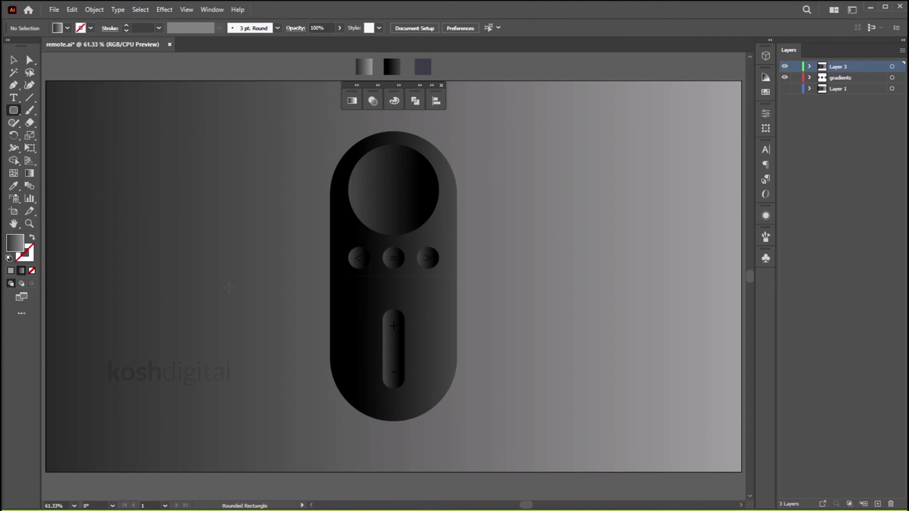
pyautogui.moveTo(342, 451); pyautogui.dragTo(449, 453)
pyautogui.press('v')
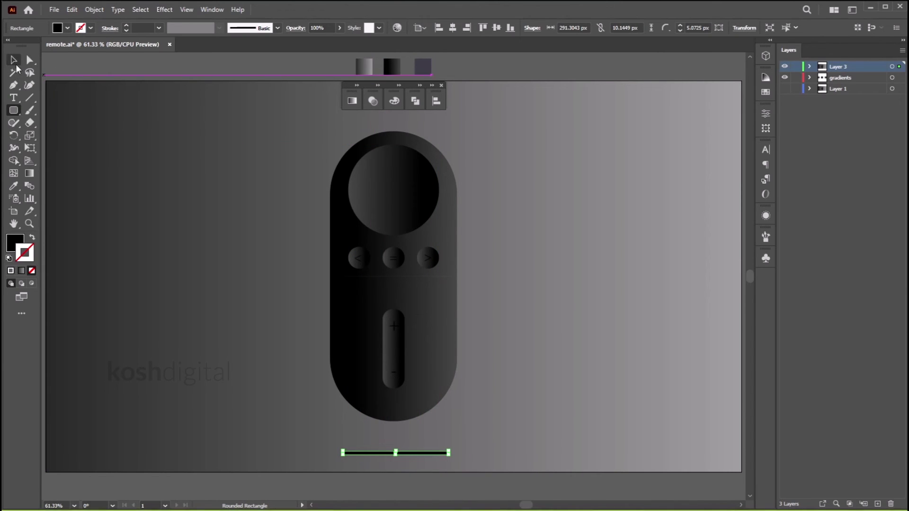
pyautogui.click(165, 9)
pyautogui.moveTo(185, 186)
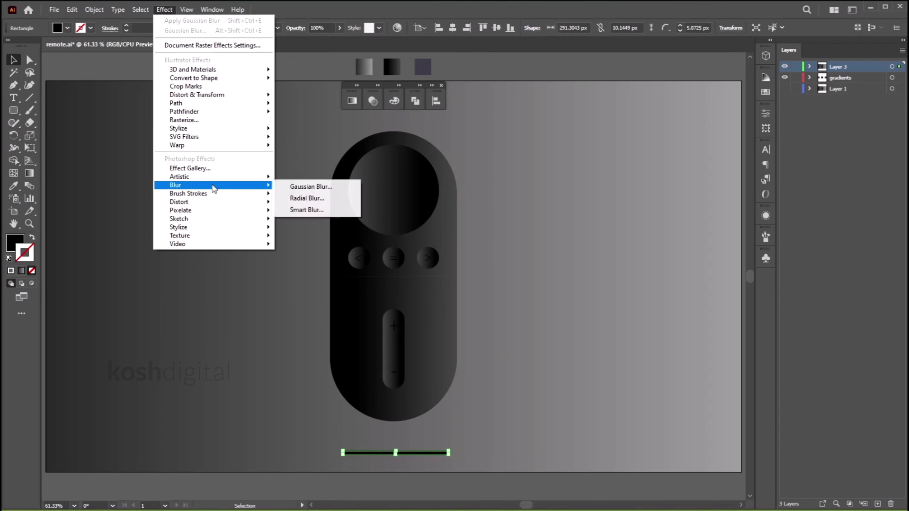
pyautogui.click(311, 186)
pyautogui.write('15')
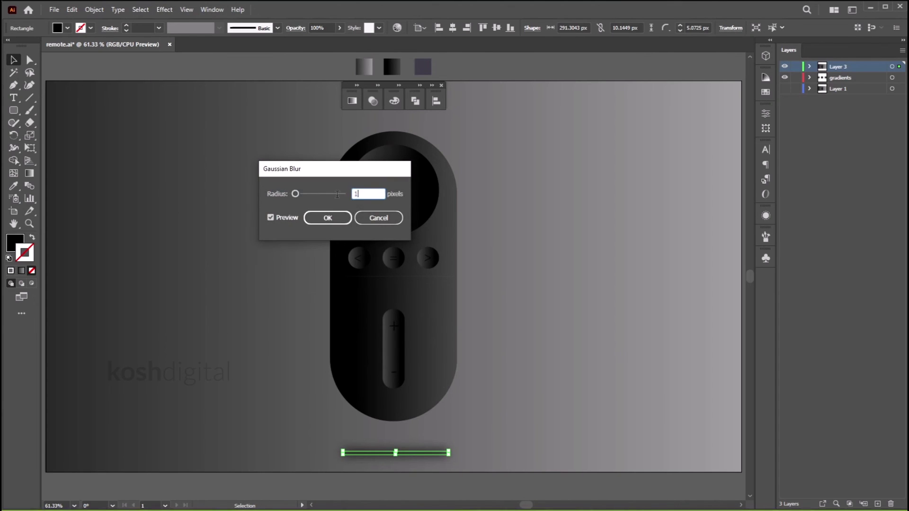
pyautogui.click(327, 217)
pyautogui.click(461, 64)
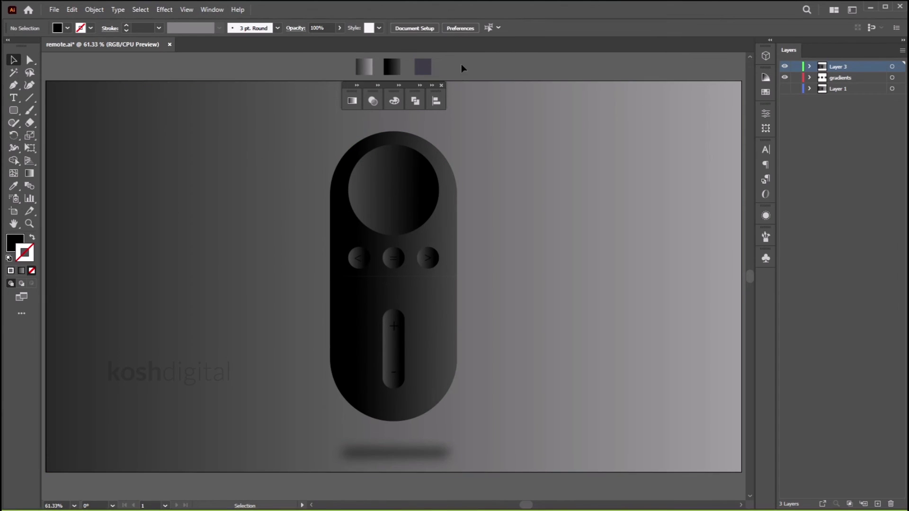
# Set the blurred shadow bar's blend mode to Soft Light
pyautogui.click(415, 453)
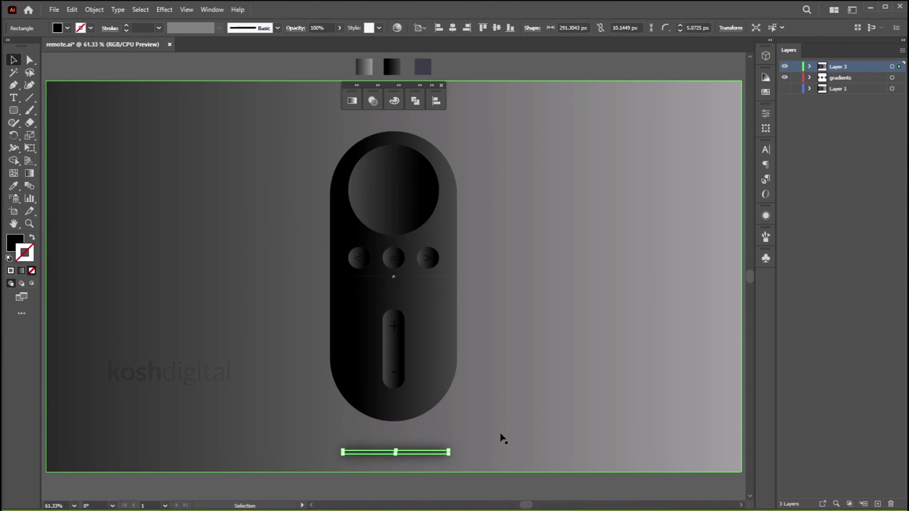
pyautogui.click(372, 100)
pyautogui.click(409, 112)
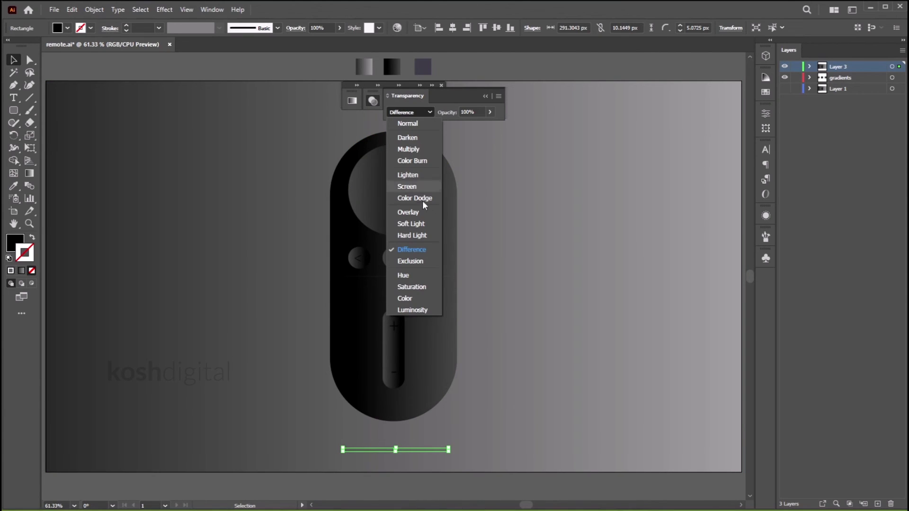
pyautogui.click(422, 225)
pyautogui.click(500, 76)
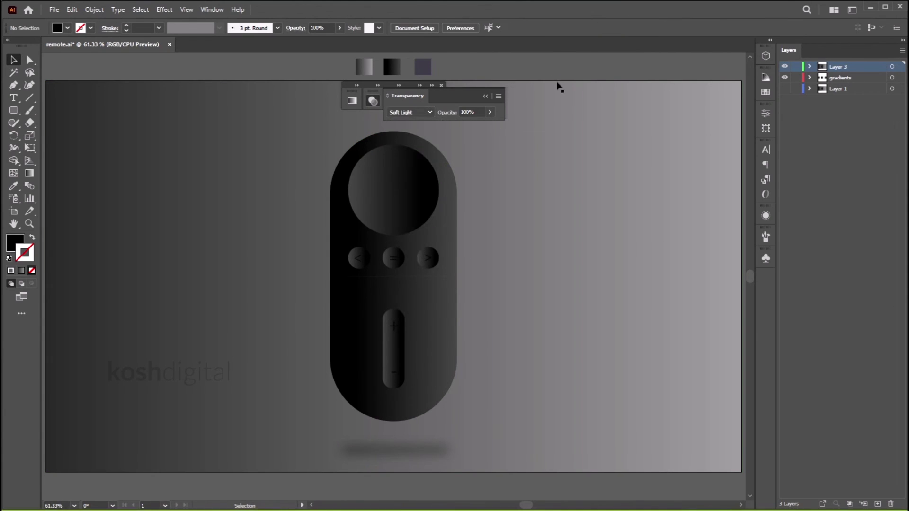
pyautogui.click(485, 96)
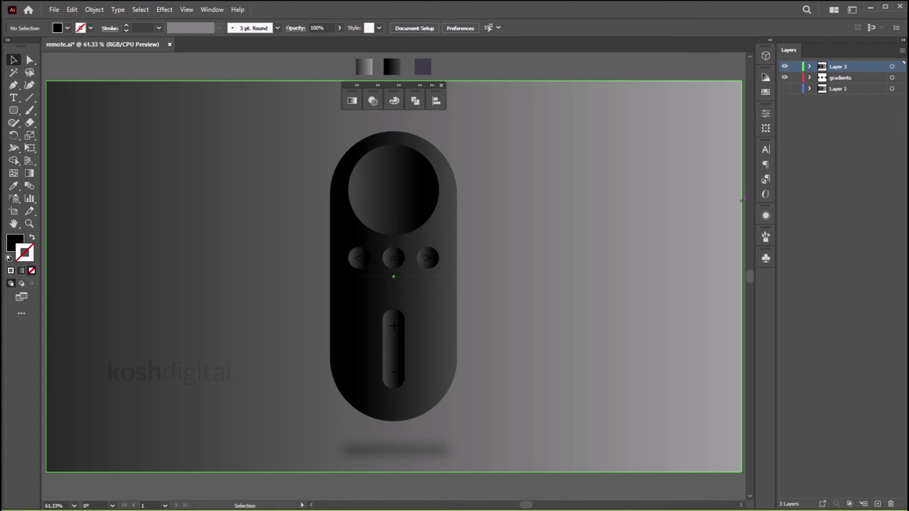
# Move the shadow about 12 px lower and save the document
pyautogui.click(406, 450)
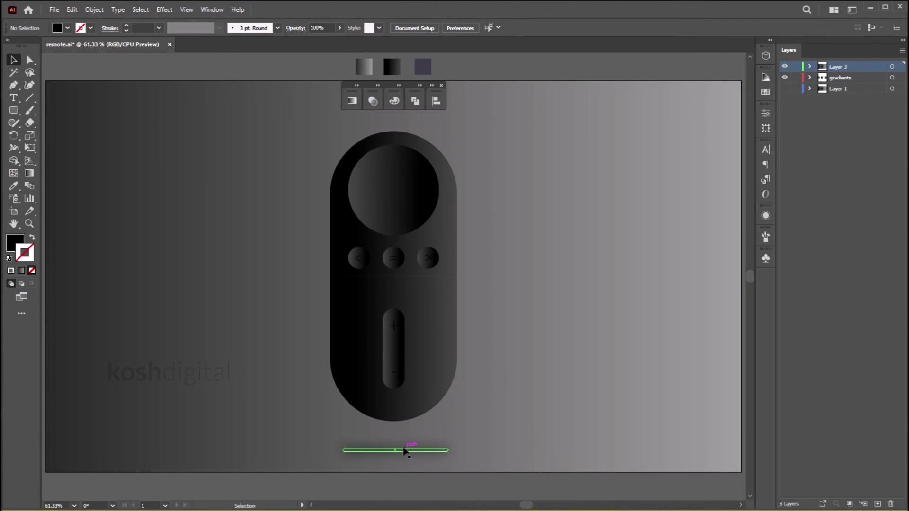
pyautogui.moveTo(406, 450)
pyautogui.mouseDown()
pyautogui.moveTo(399, 456)
pyautogui.moveTo(460, 458)
pyautogui.moveTo(402, 455)
pyautogui.mouseUp()
pyautogui.click(514, 71)
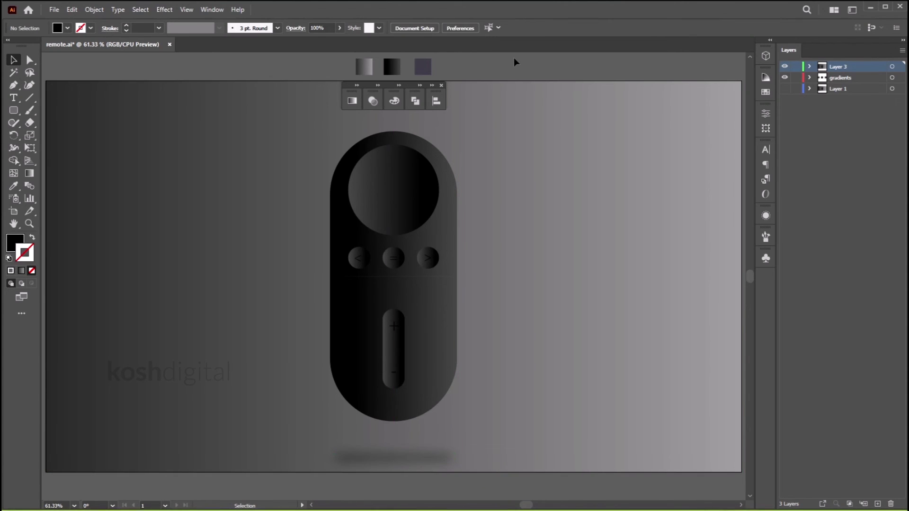
pyautogui.click(400, 457)
pyautogui.click(710, 64)
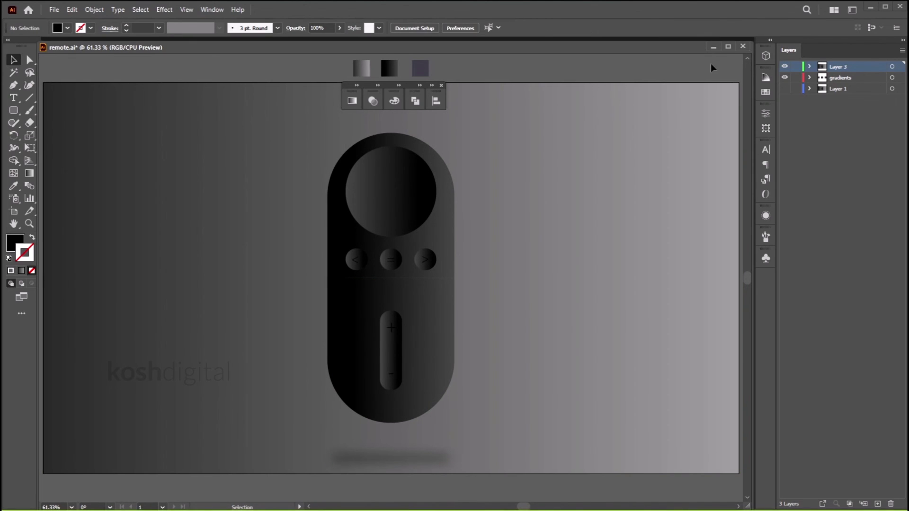
pyautogui.hotkey('ctrl', 's')
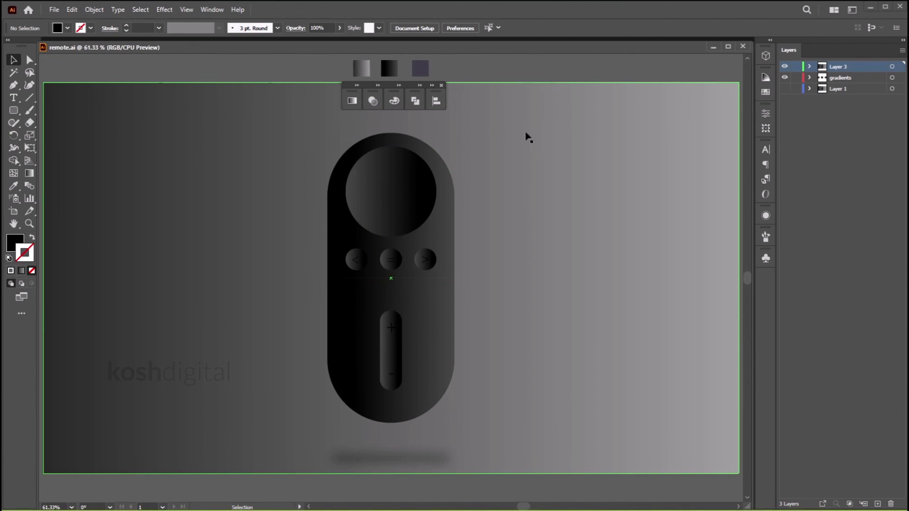
# Group the remote's lower-half shape with both parts of the volume rocker
pyautogui.click(432, 316)
pyautogui.keyDown('shift'); pyautogui.click(394, 334); pyautogui.keyUp('shift')
pyautogui.keyDown('shift'); pyautogui.click(384, 358); pyautogui.keyUp('shift')
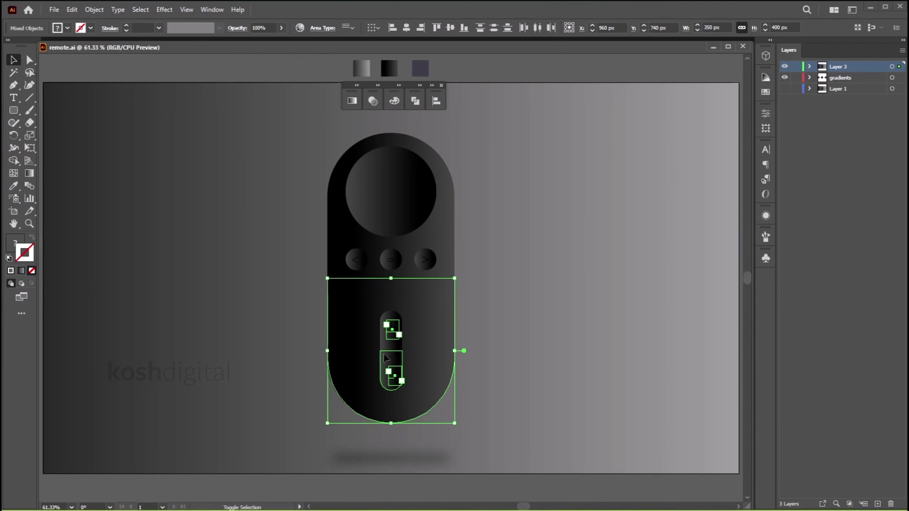
pyautogui.hotkey('ctrl', 'g')
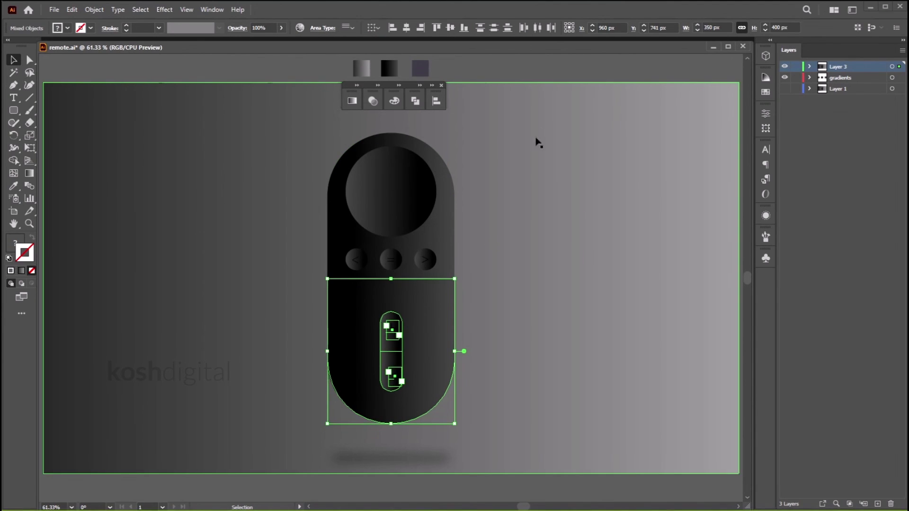
pyautogui.hotkey('ctrl', 'shift', 'a')
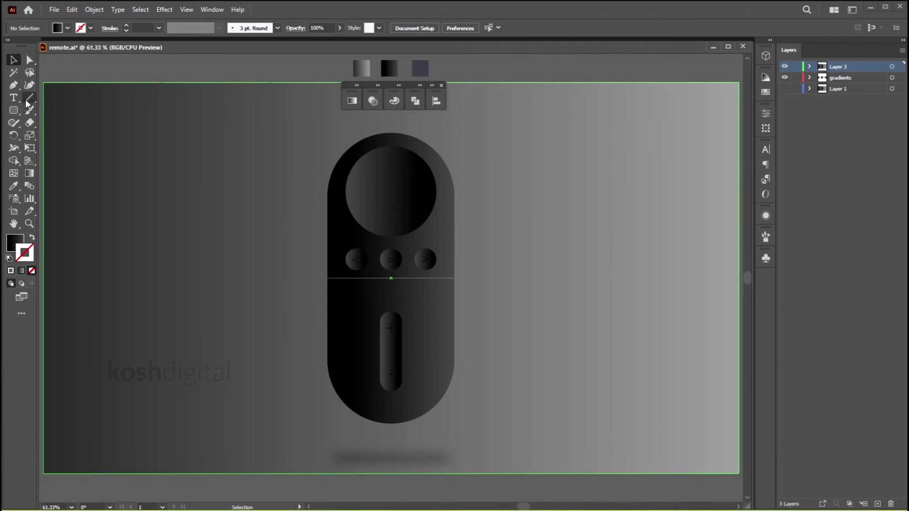
# Draw a horizontal line across the remote's middle seam
pyautogui.click(27, 101)
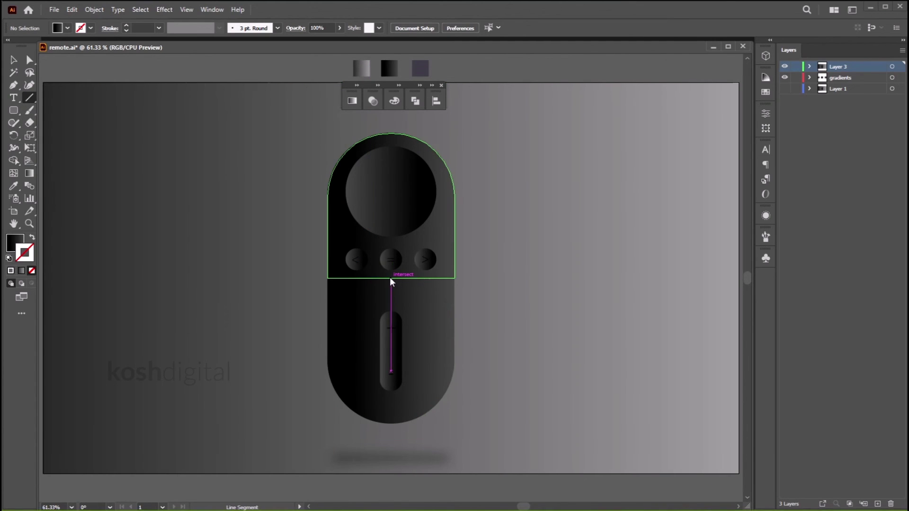
pyautogui.moveTo(390, 278); pyautogui.dragTo(451, 288)
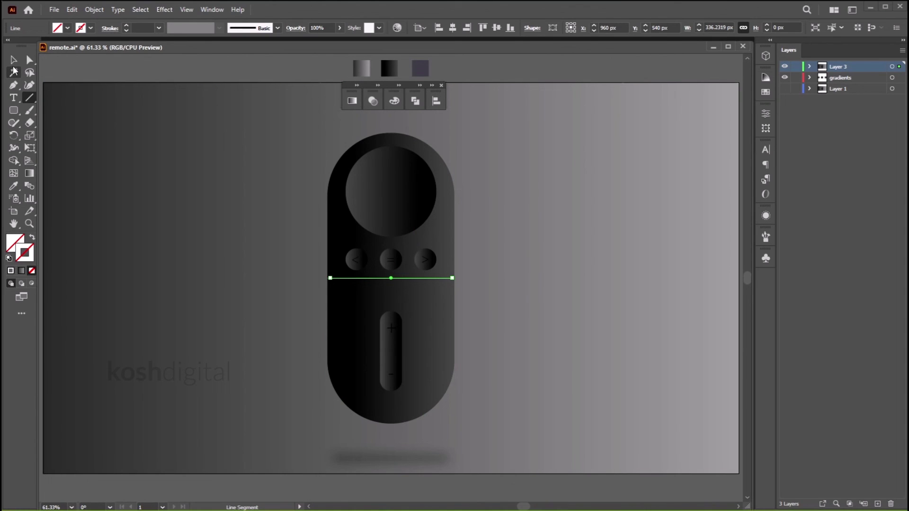
pyautogui.click(13, 60)
pyautogui.click(9, 258)
pyautogui.click(32, 237)
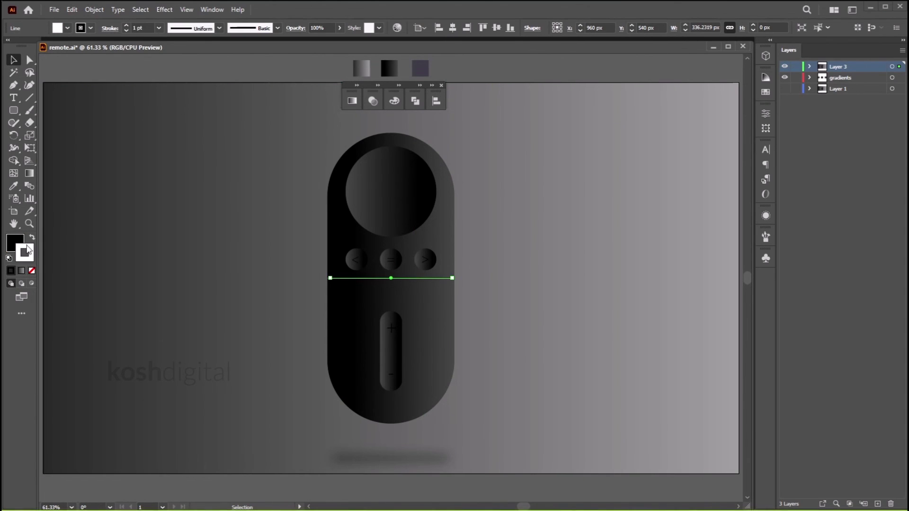
pyautogui.click(32, 270)
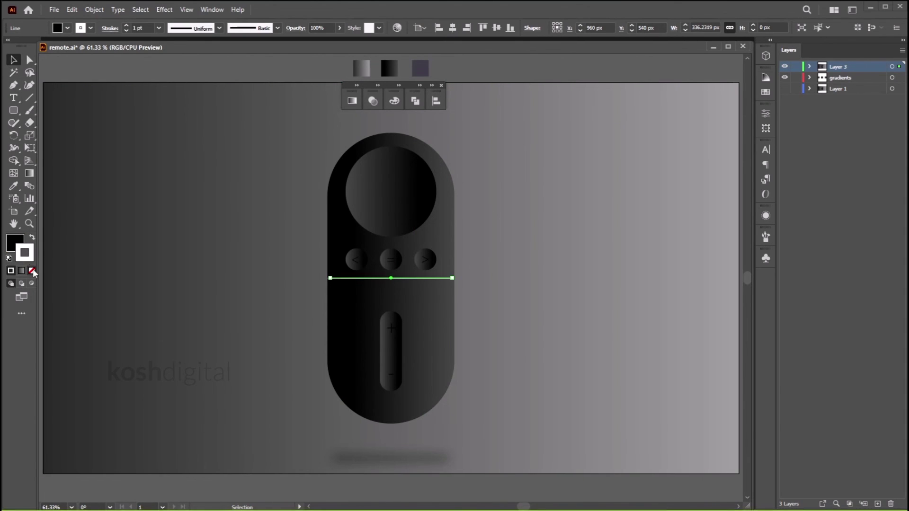
# Give the divider line a 2 pt black stroke, no fill, nudged down 1 px
pyautogui.click(159, 29)
pyautogui.click(170, 86)
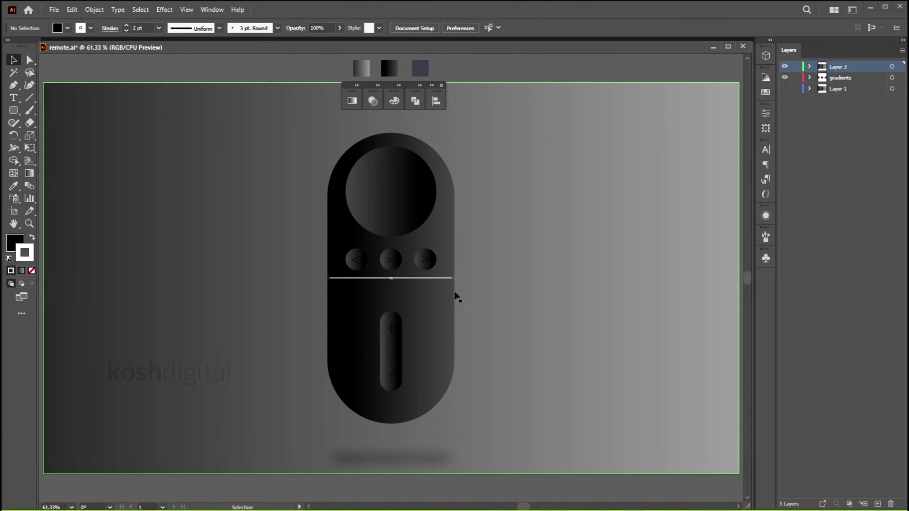
pyautogui.press('Down')
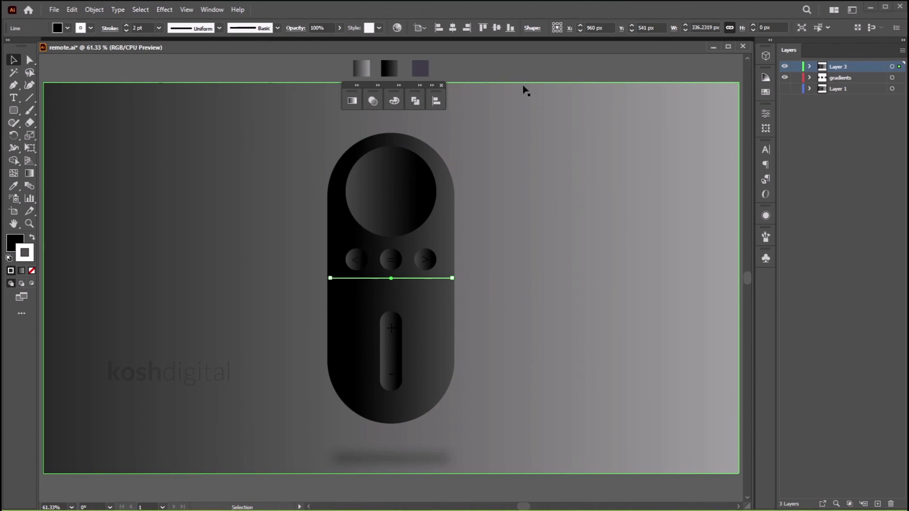
pyautogui.click(32, 238)
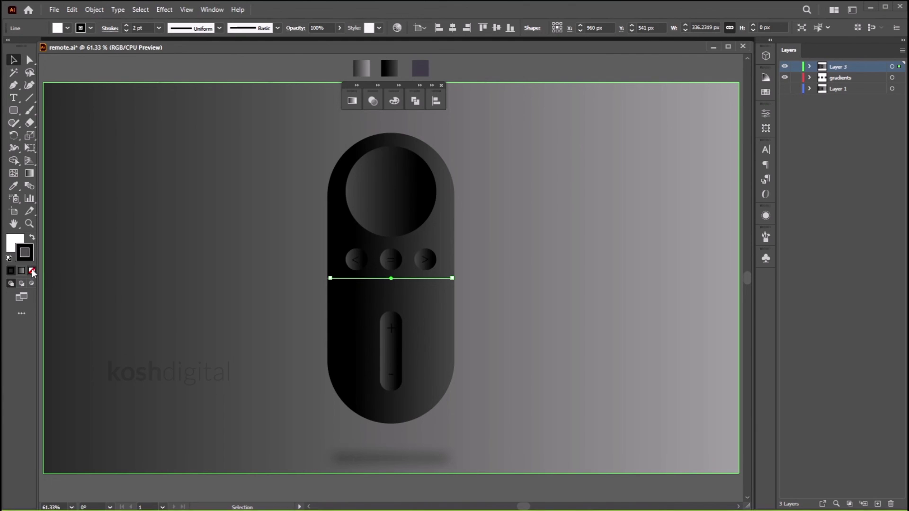
pyautogui.click(14, 241)
pyautogui.click(410, 168)
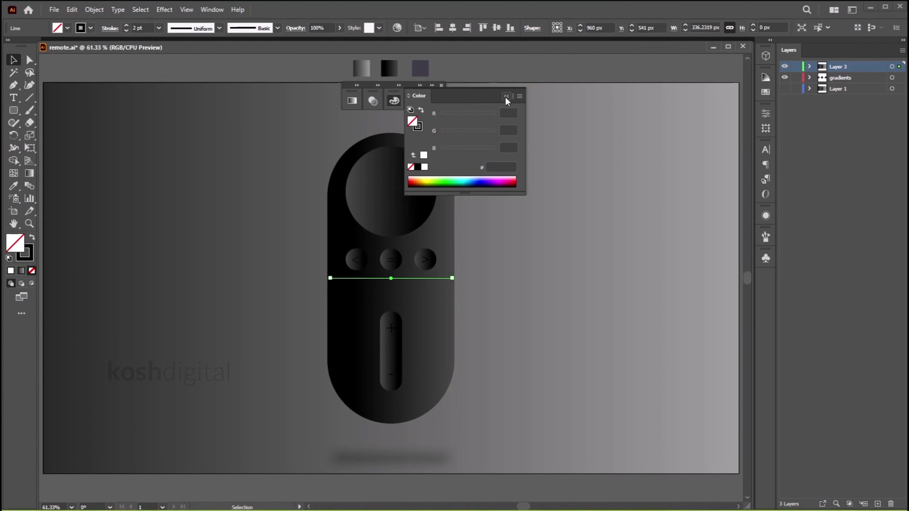
pyautogui.click(263, 77)
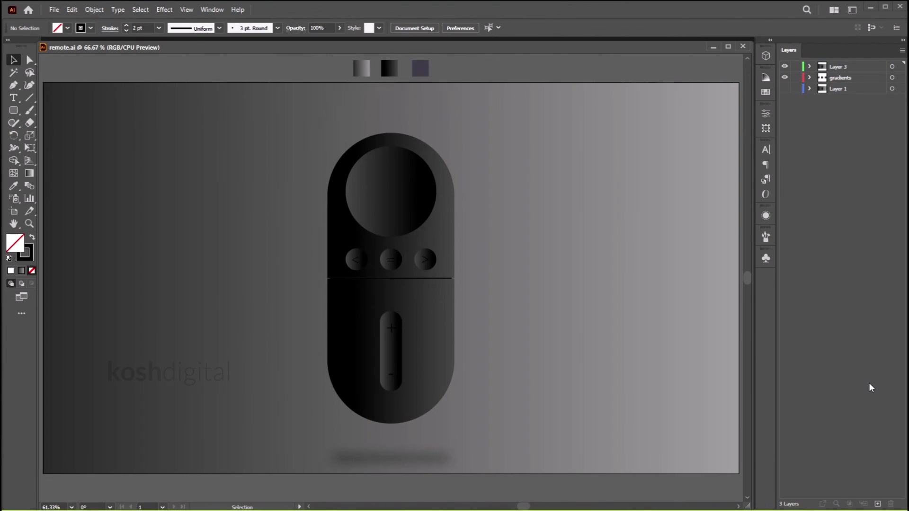
pyautogui.hotkey('ctrl', '+')
pyautogui.hotkey('ctrl', '-')
pyautogui.hotkey('ctrl', '+')
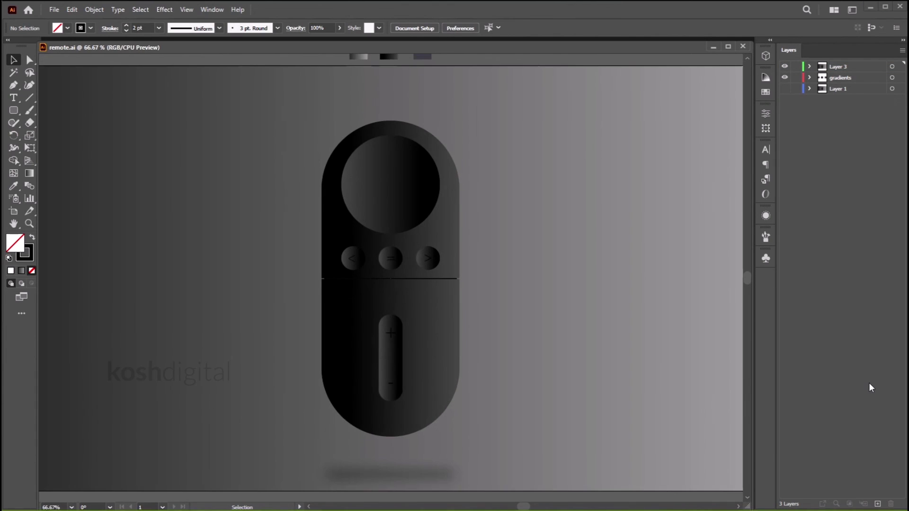
pyautogui.hotkey('ctrl', '-')
pyautogui.hotkey('ctrl', '+')
pyautogui.hotkey('ctrl', '-')
pyautogui.hotkey('ctrl', '+')
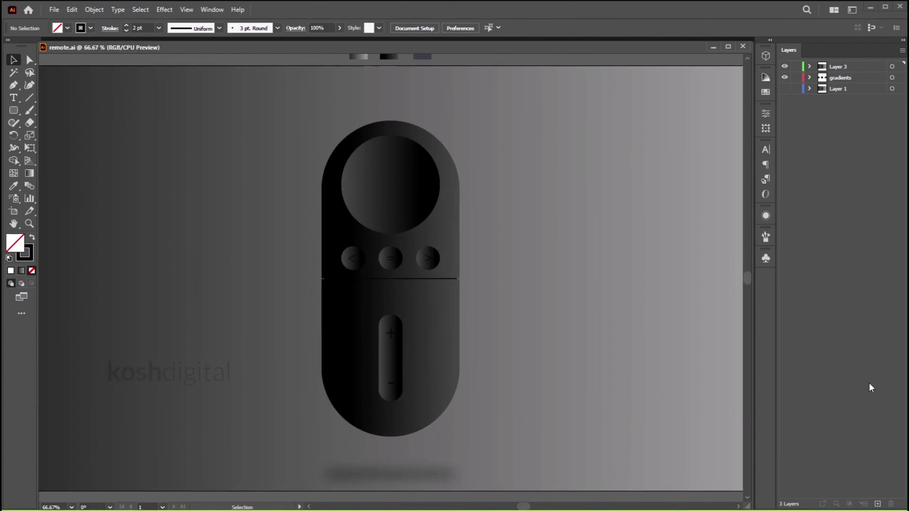